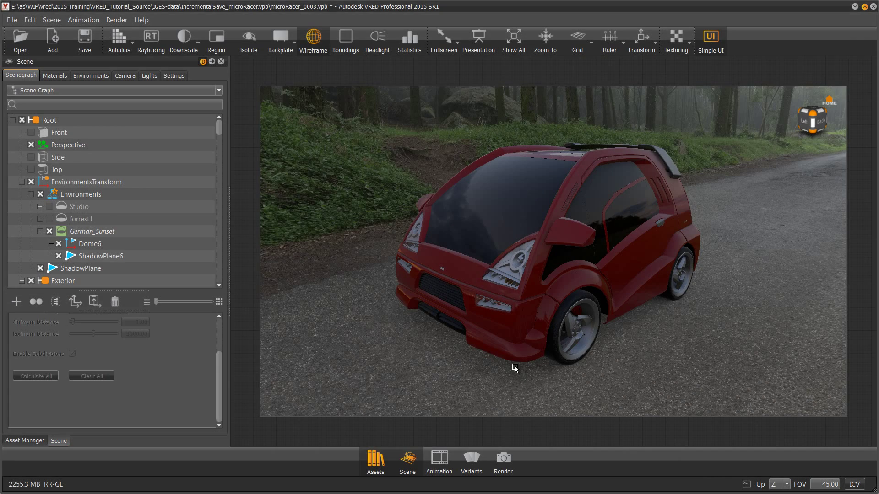
Step: Locate the fender and headlight nodes, then collapse the LeftSide and Headlights groups
click(532, 347)
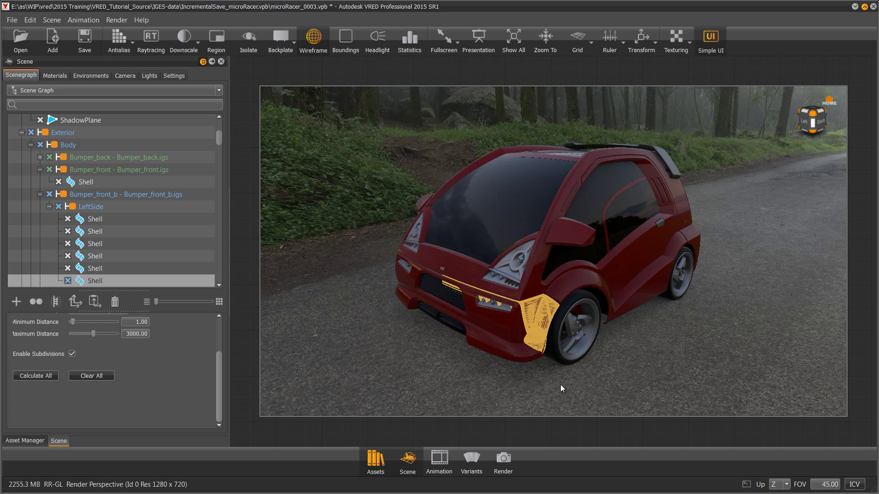
click(49, 207)
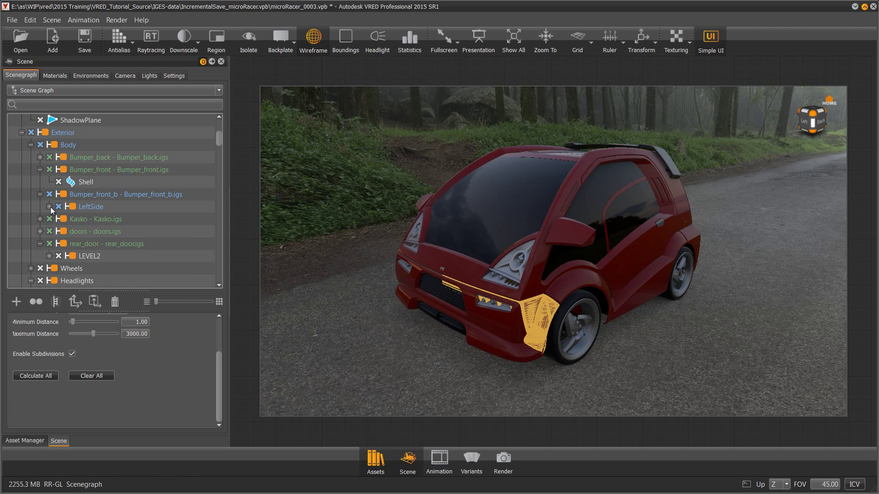
click(493, 303)
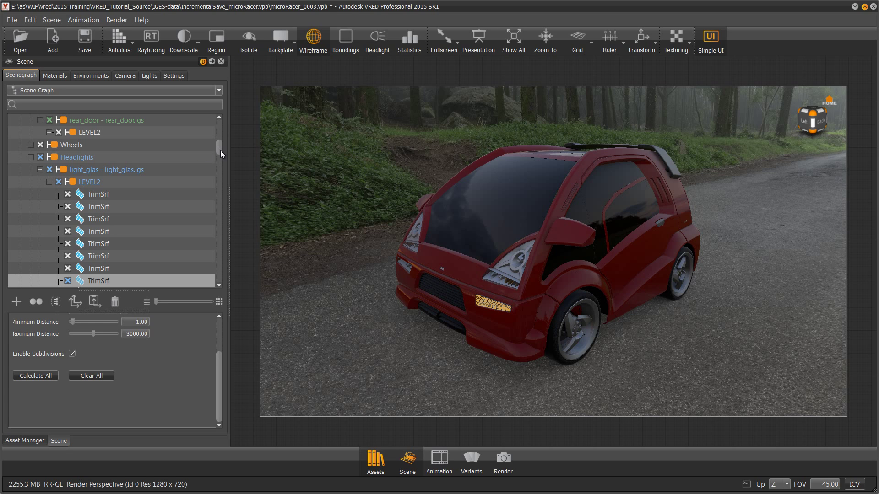
click(49, 182)
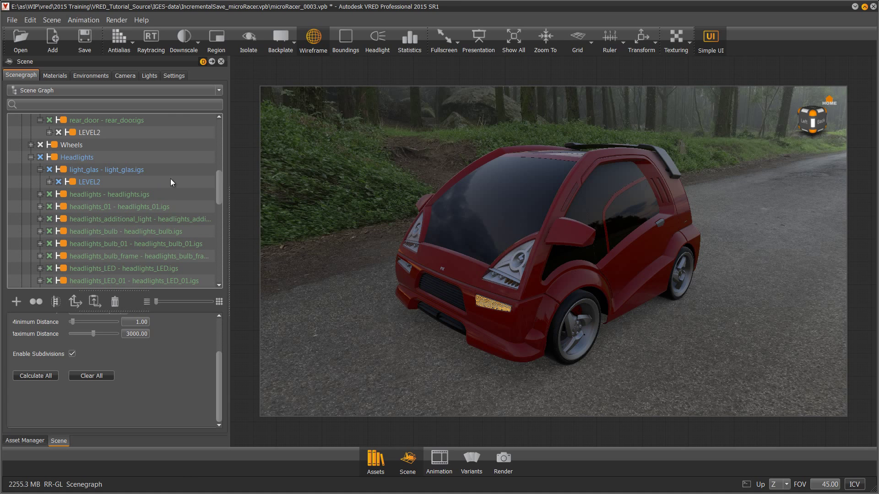
click(30, 158)
drag(218, 208, 217, 180)
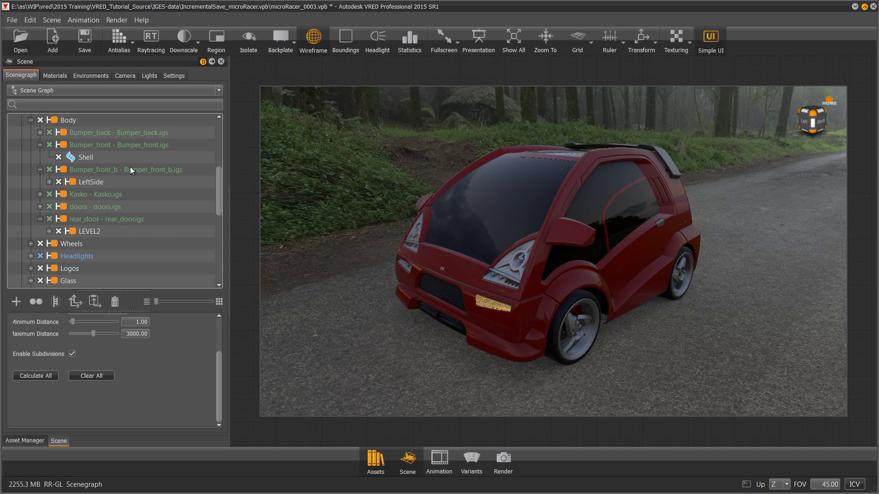
Step: Create a switch node under Body named 'Bumper Switch'
right_click(69, 119)
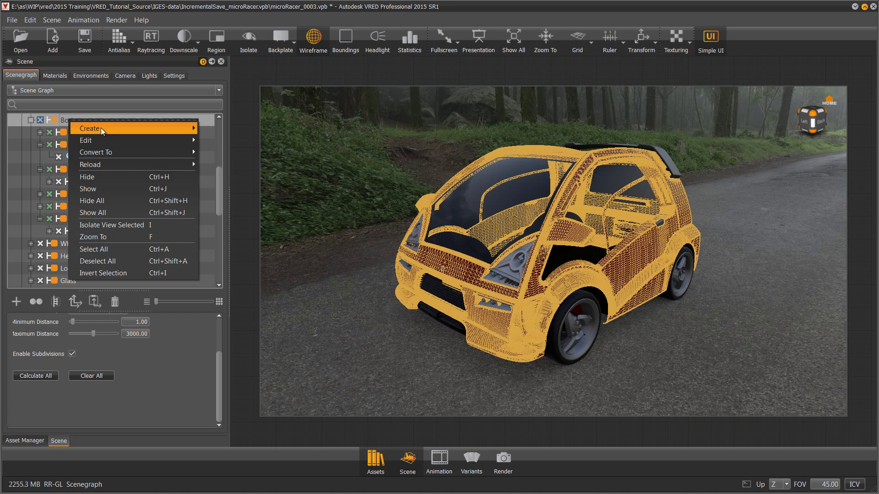
mouse_move(101, 128)
click(224, 204)
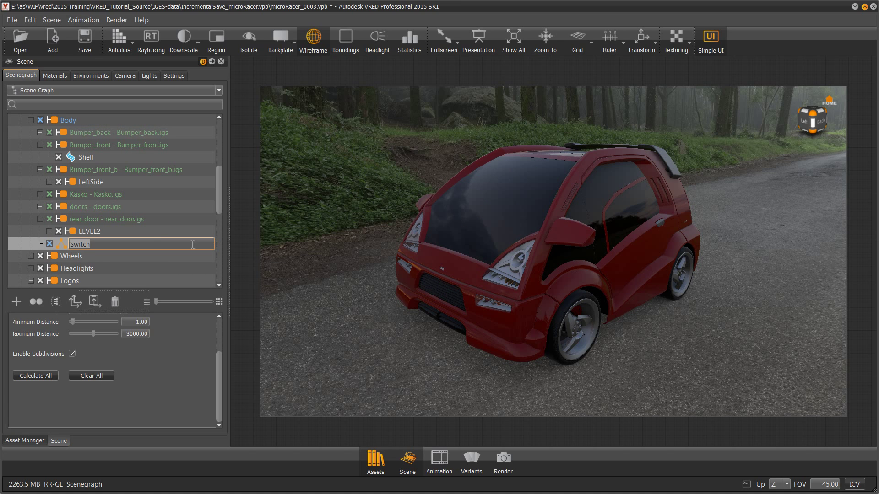
text(Bumper Switch)
Step: Move Bumper_front and Bumper_front_b into Bumper Switch and expand it
click(95, 144)
ctrl+click(100, 172)
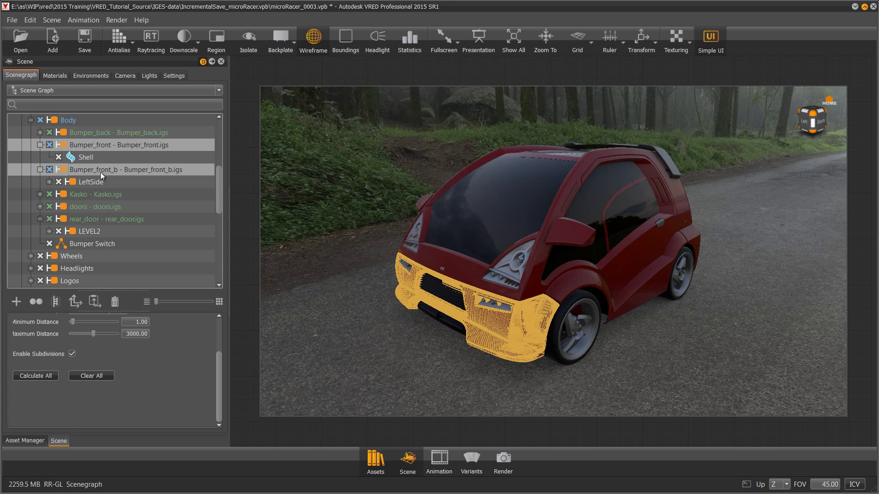
drag(90, 144, 41, 197)
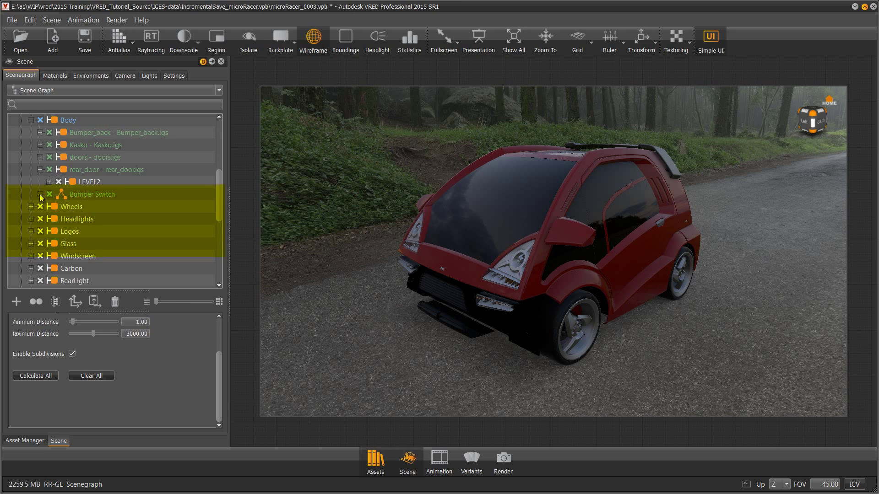
click(40, 195)
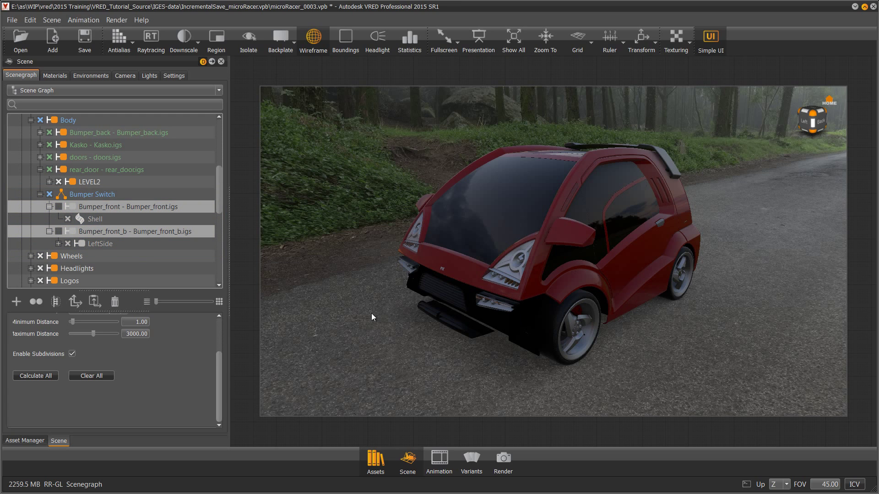
Step: Compare Bumper_front and Bumper_front_b on the car's front, ending with Bumper_front shown
click(59, 206)
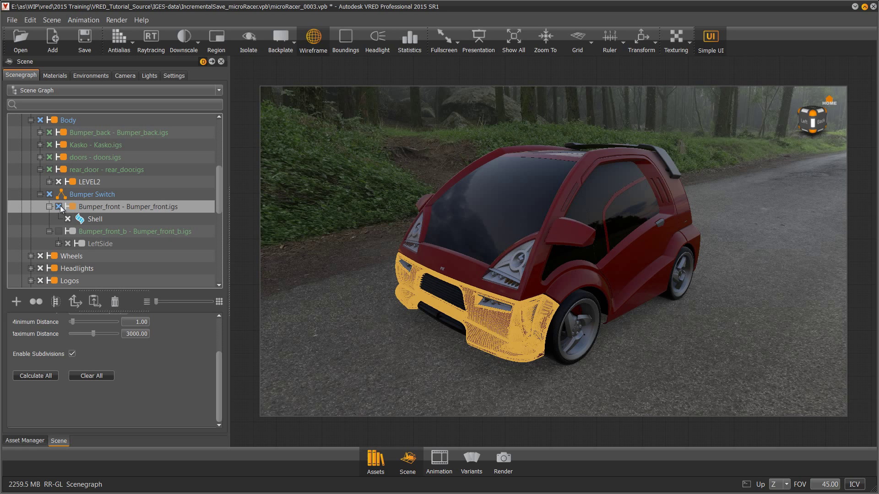
click(58, 232)
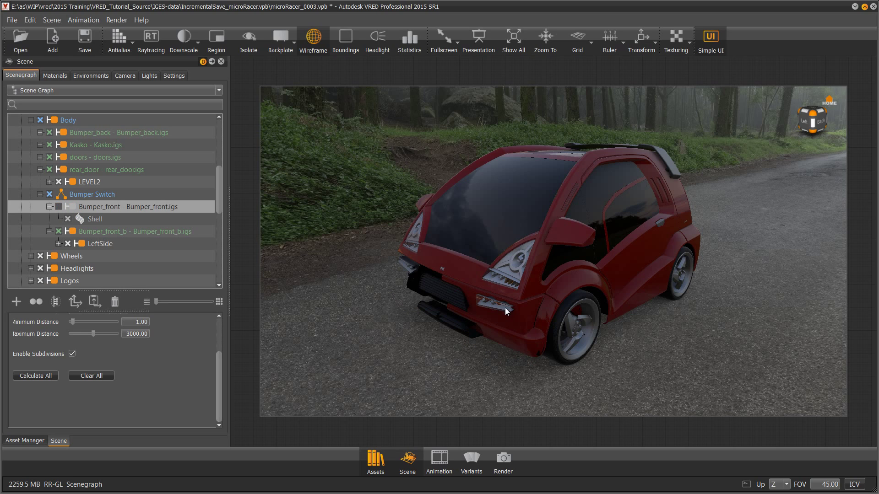
drag(447, 314, 537, 270)
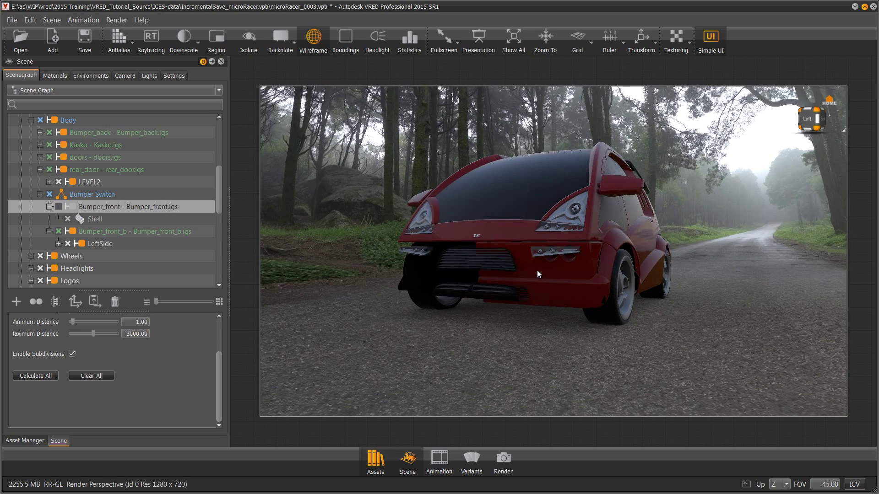
scroll(537, 273, up, 2)
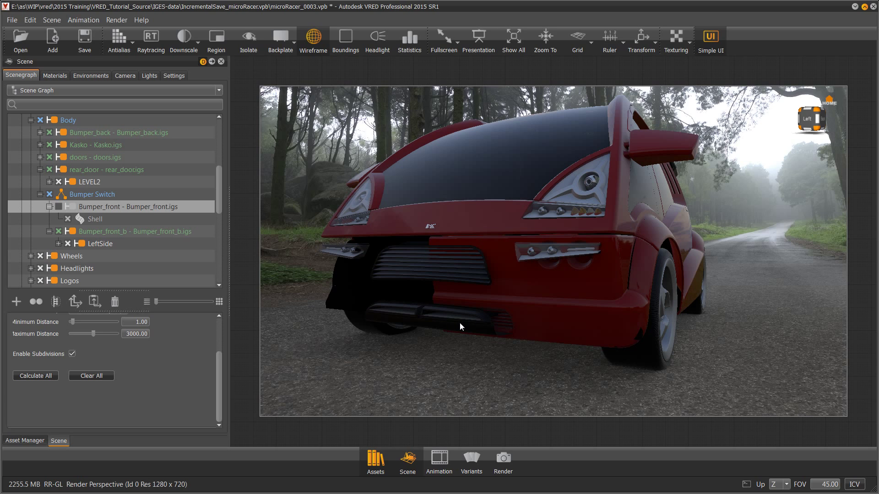
click(58, 206)
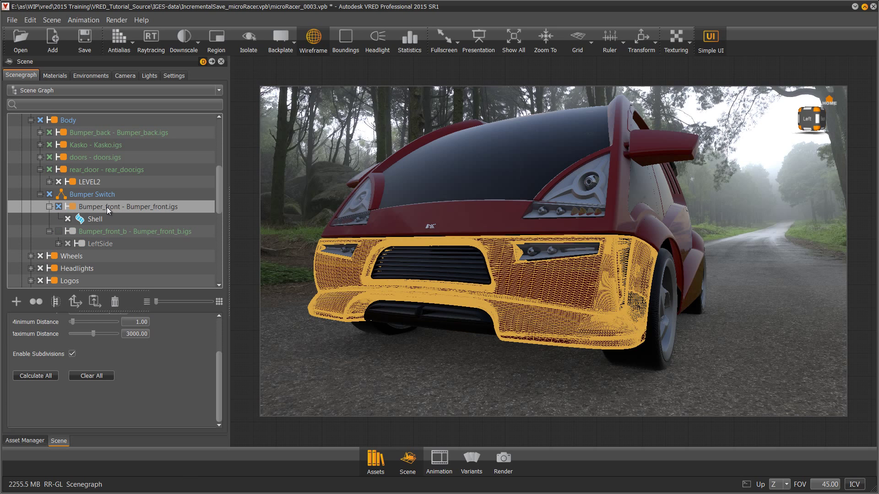
Step: Rename the bumpers 'Bumper Option 1' and 'Bumper Option 2'
double_click(117, 207)
text(Bumper Option)
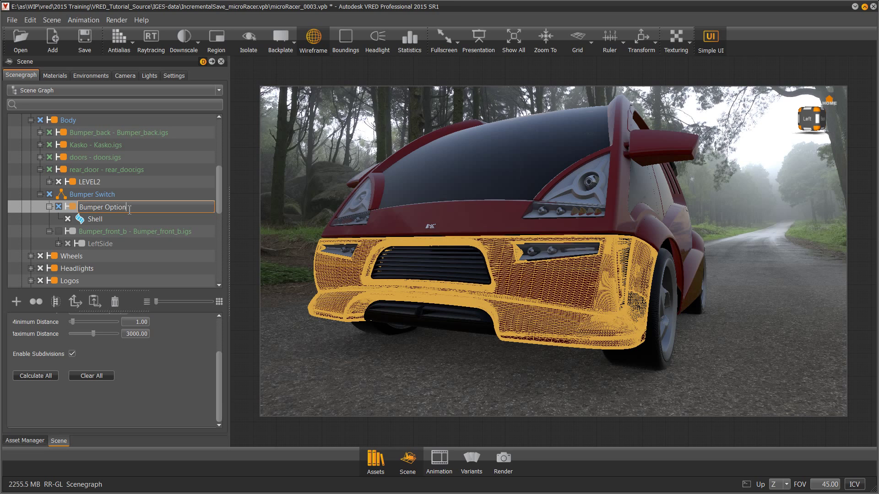
text( 1)
click(114, 231)
double_click(114, 232)
text(Bumper Option)
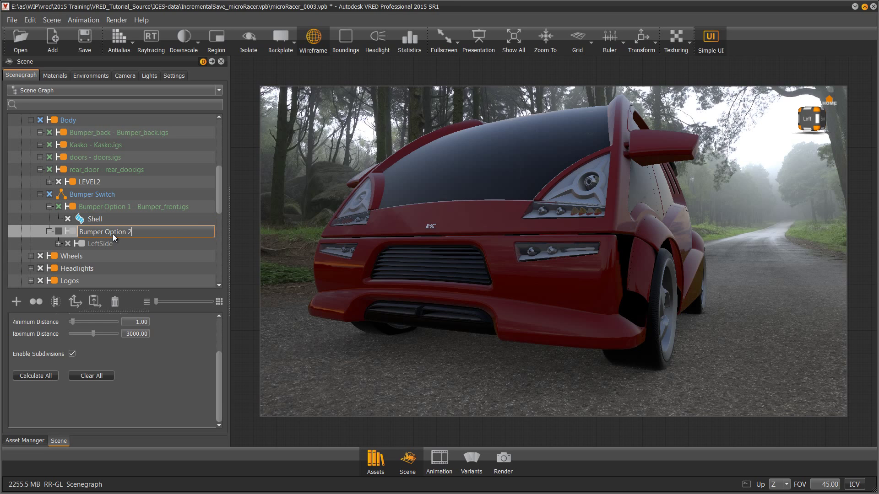
text( 2)
key(Return)
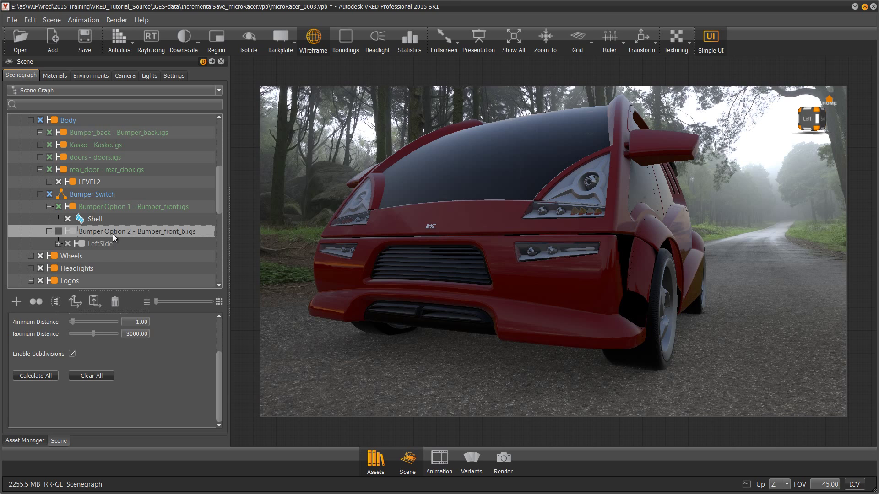
scroll(112, 235, up, 3)
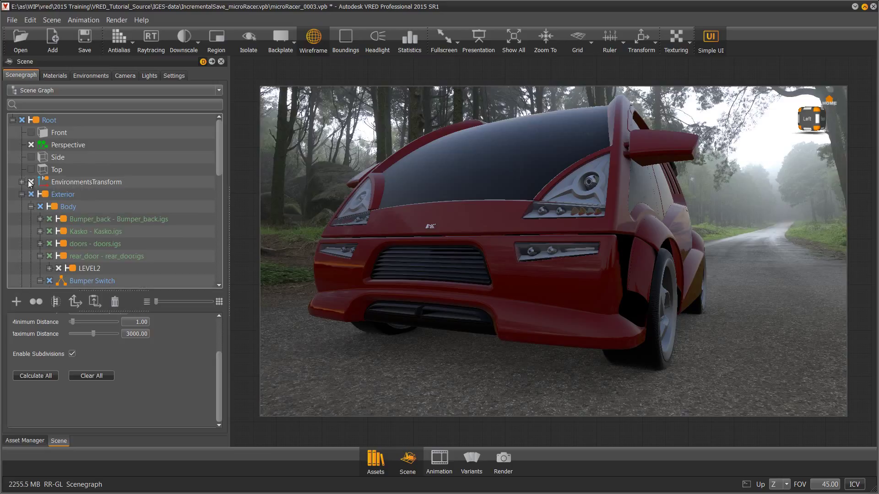
Step: Hide the forest, select light_glas under Headlights, and isolate it in a front view
click(31, 182)
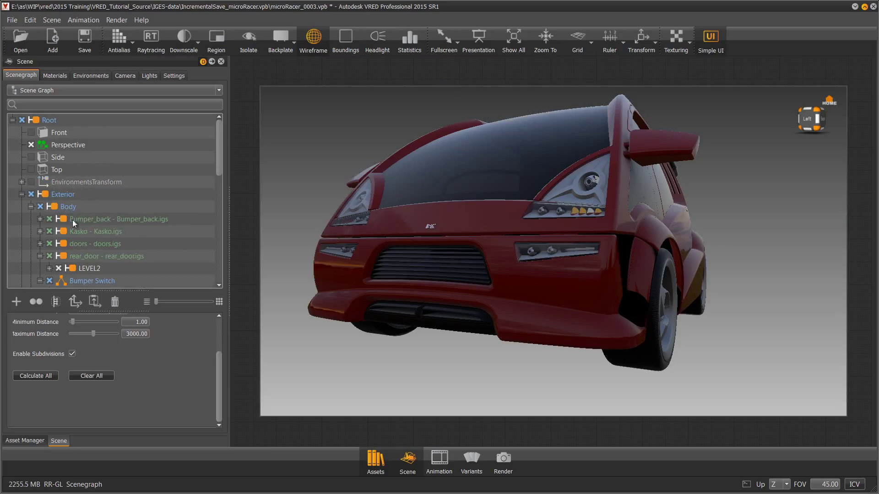
click(334, 251)
scroll(124, 240, up, 5)
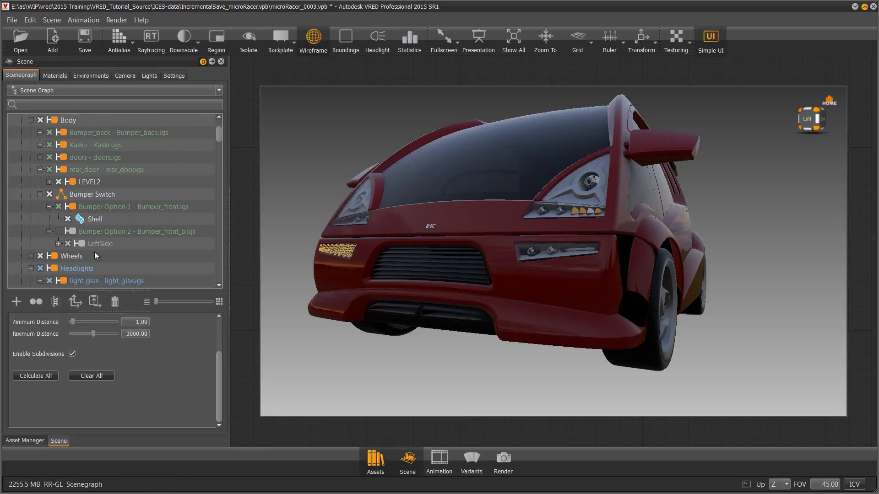
click(78, 269)
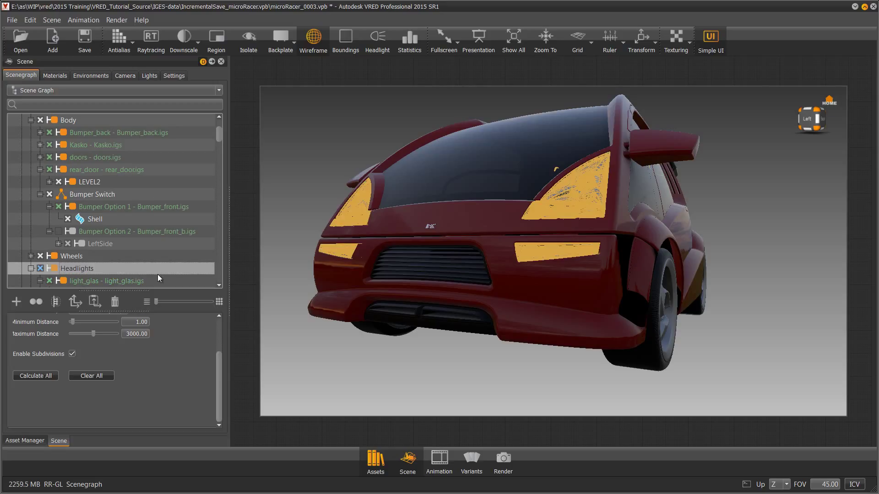
click(95, 281)
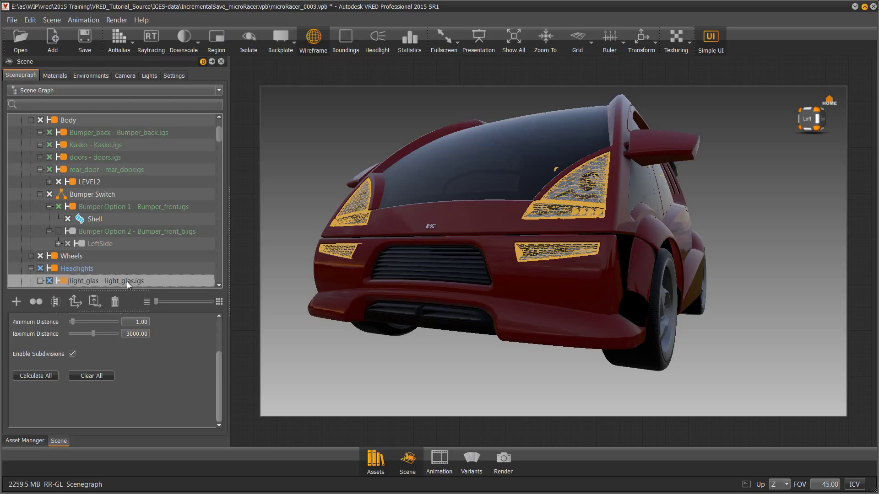
click(806, 120)
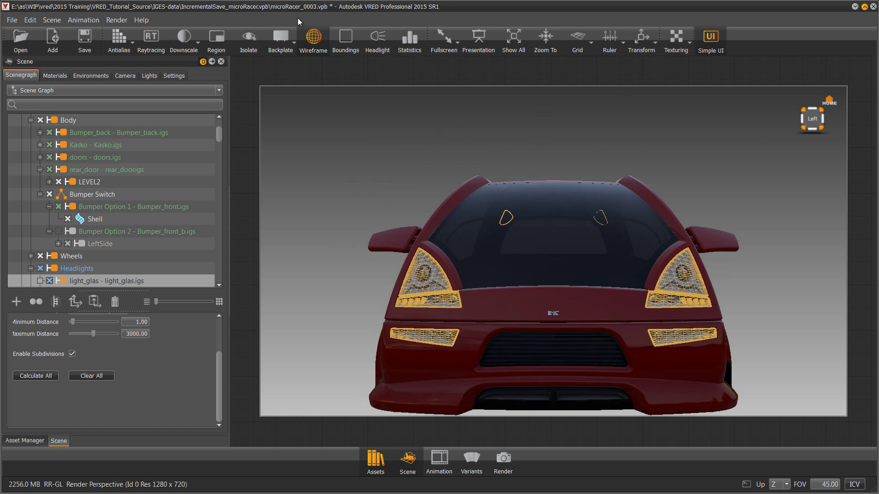
click(246, 40)
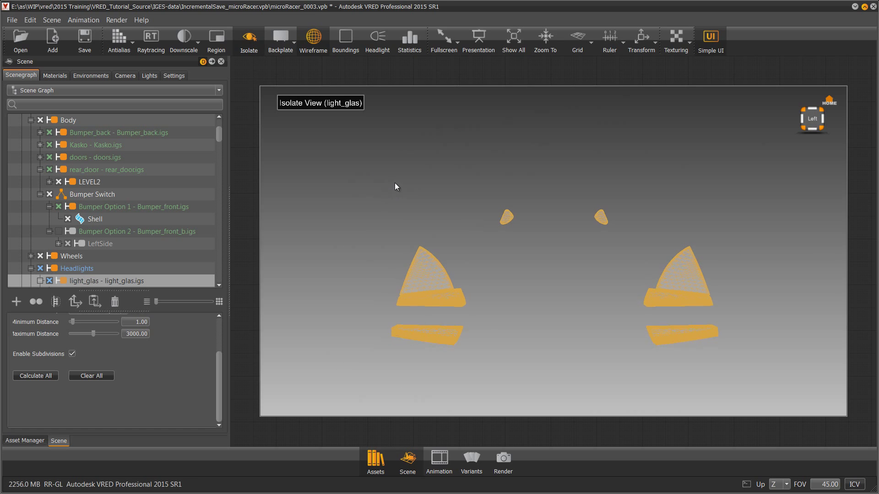
scroll(199, 157, down, 1)
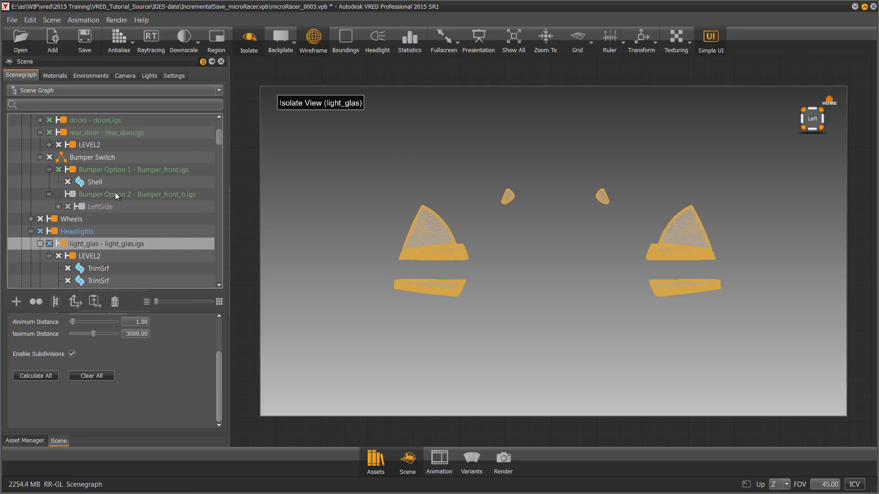
Step: Add a group named 'Light Glass 1' under Bumper Option 1
right_click(108, 169)
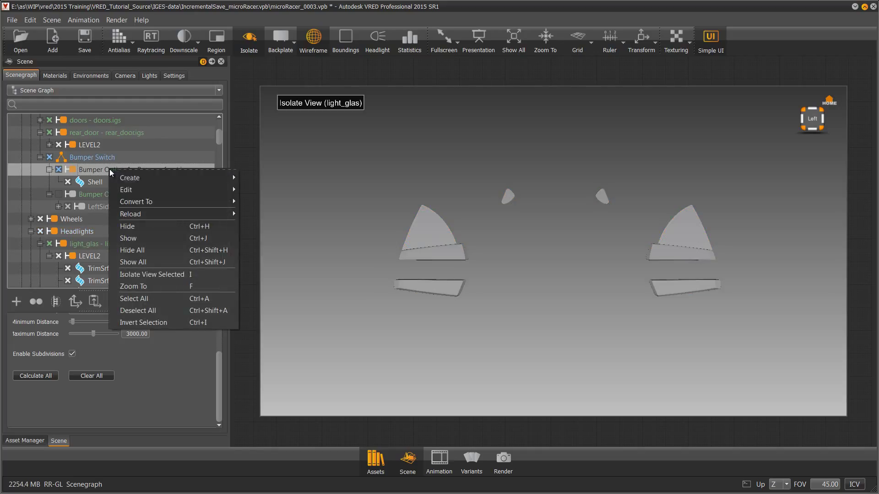
mouse_move(202, 177)
click(257, 217)
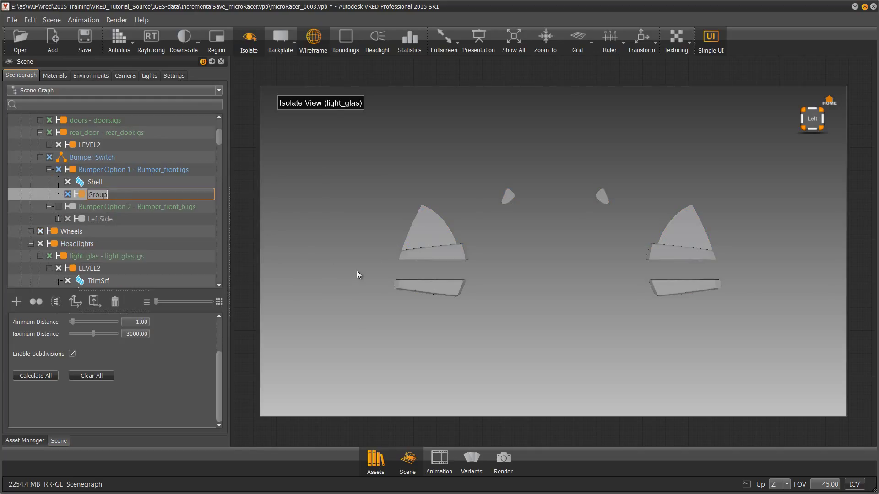
text(Light Glass 1)
key(Return)
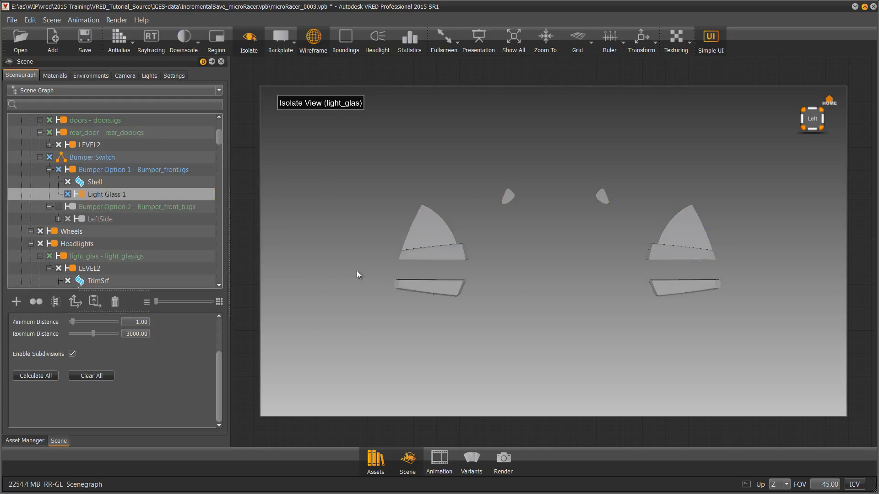
Step: Add a second group named 'Light 1', then select the lower headlight glass strips
right_click(139, 172)
mouse_move(201, 181)
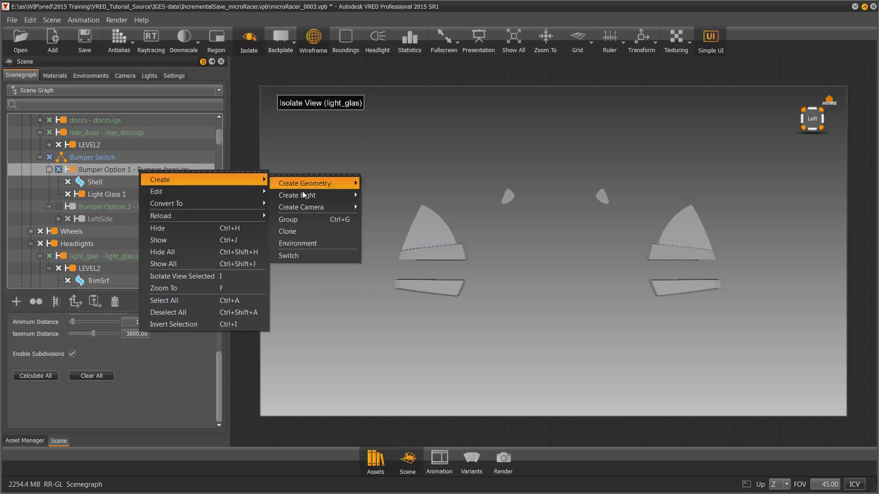
click(329, 218)
text(Light 1)
key(Return)
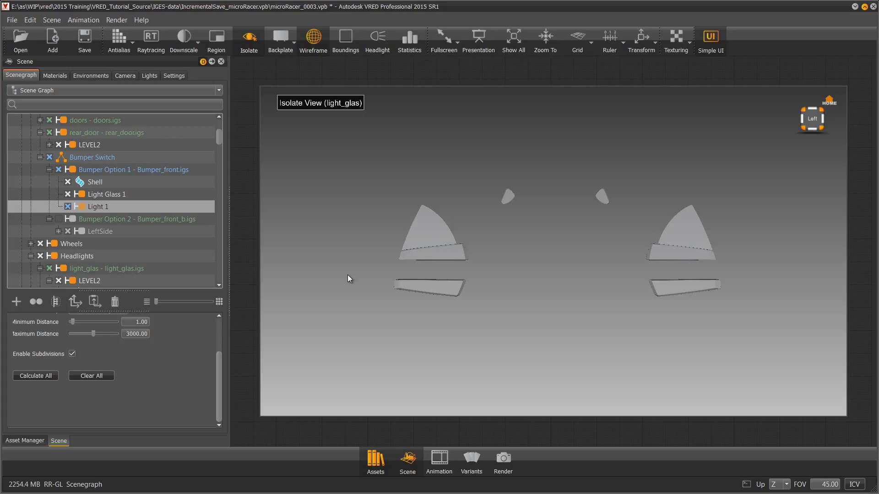
right_drag(347, 278, 573, 146)
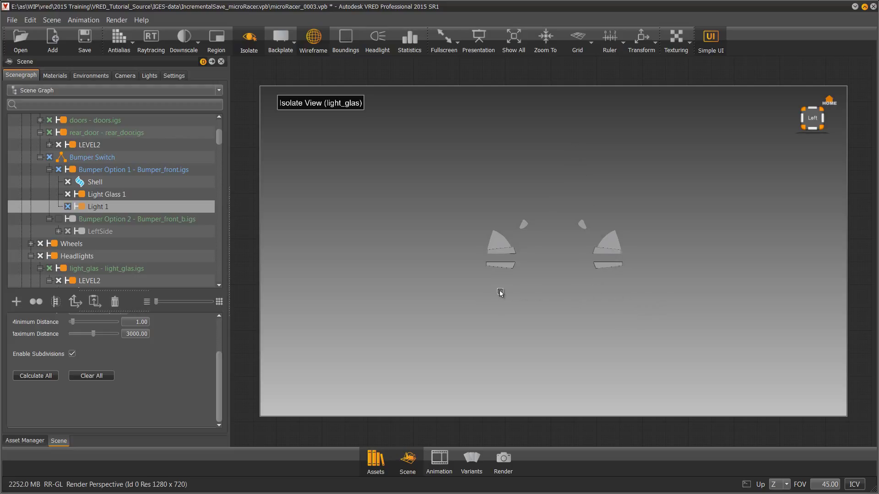
drag(460, 289, 667, 260)
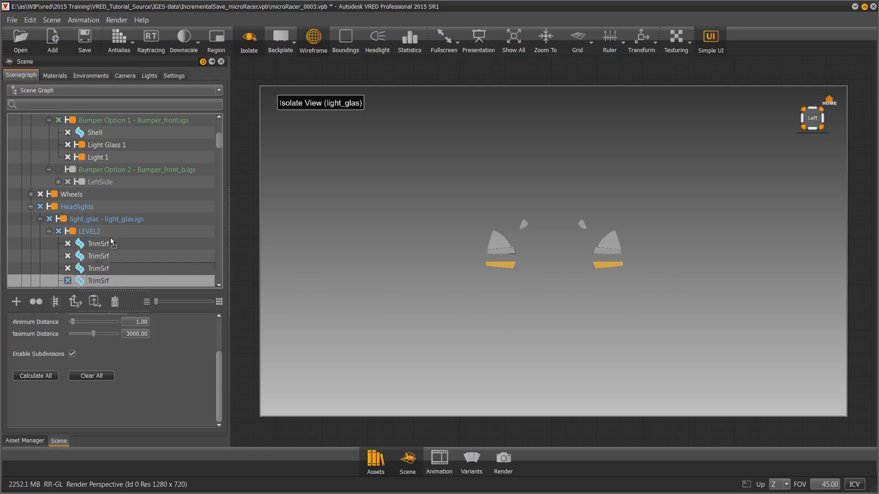
Step: Put the lower glass strips in Light Glass 1 and exit Isolate to show the whole car
click(104, 145)
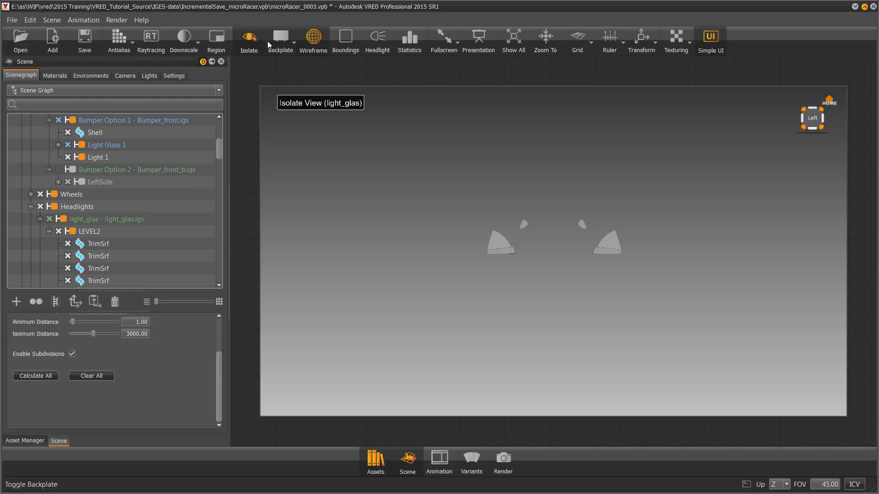
click(248, 40)
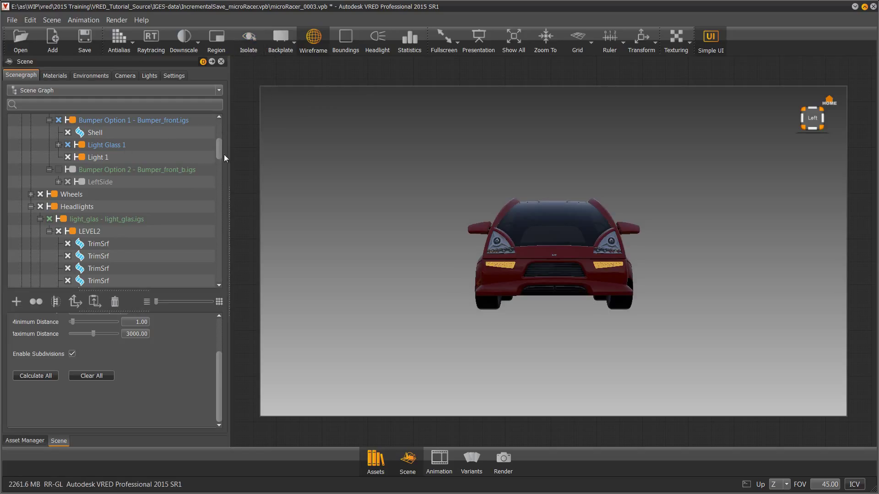
click(127, 244)
click(48, 231)
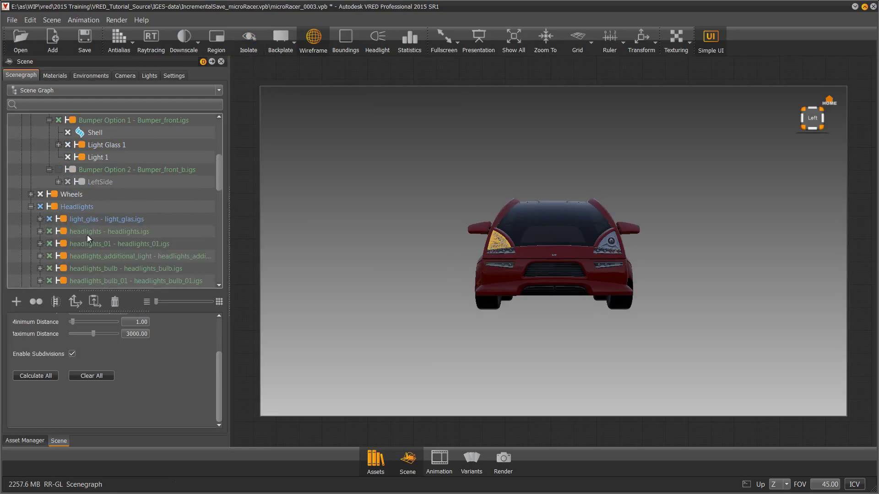
Step: Select headlights, headlights_01 and headlights_LED_02_mirrored in the Headlights group
click(86, 233)
click(82, 244)
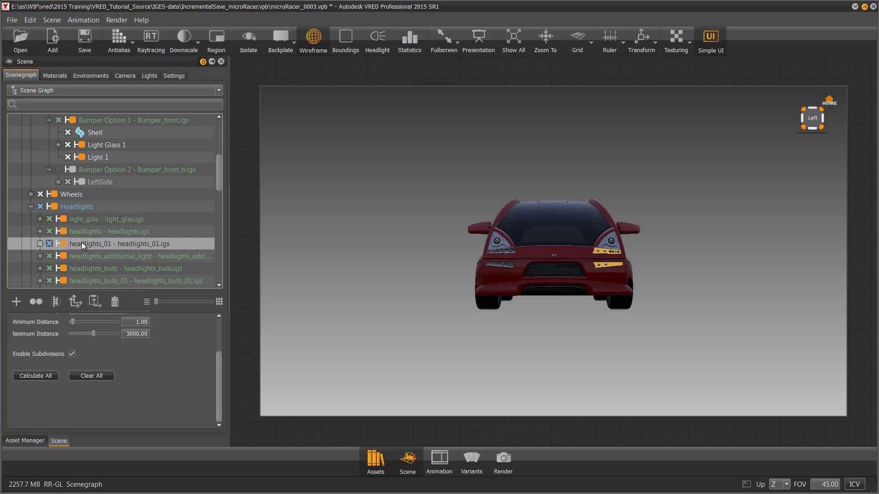
scroll(221, 194, down, 2)
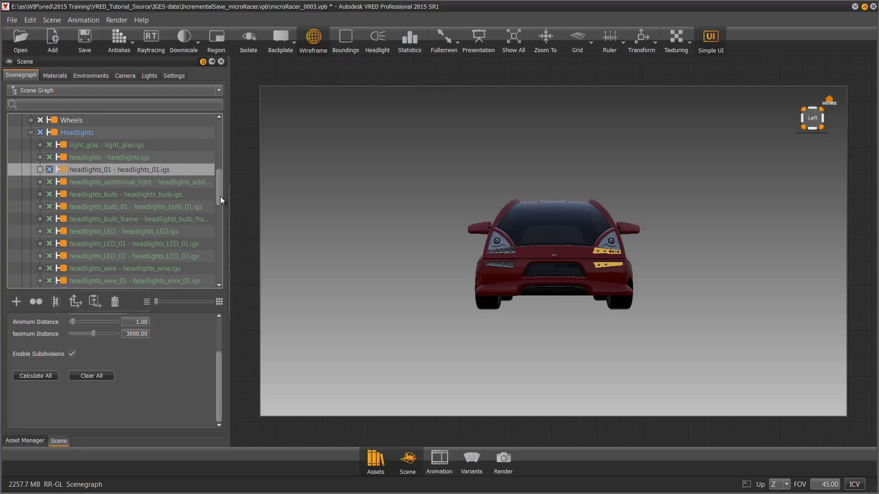
drag(221, 197, 219, 207)
click(113, 244)
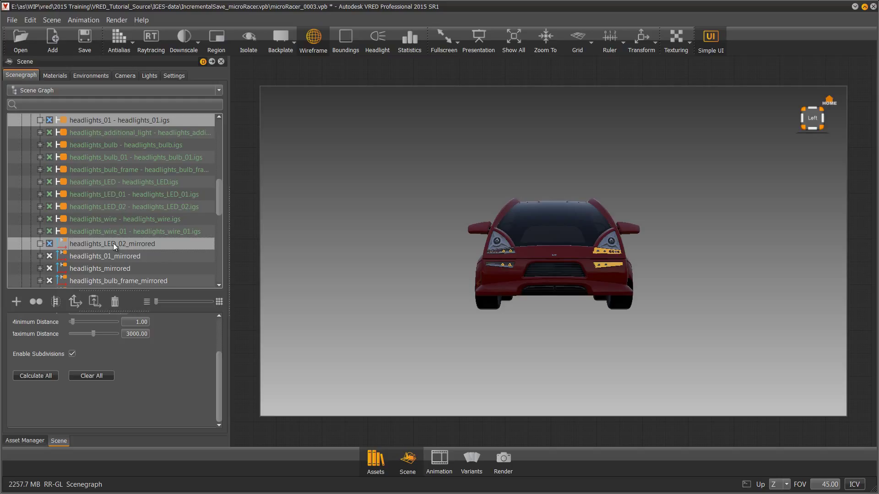
Step: Add headlights_01_mirrored and headlights_LED_01, isolate them, and marquee-select their trim shells
ctrl+click(102, 257)
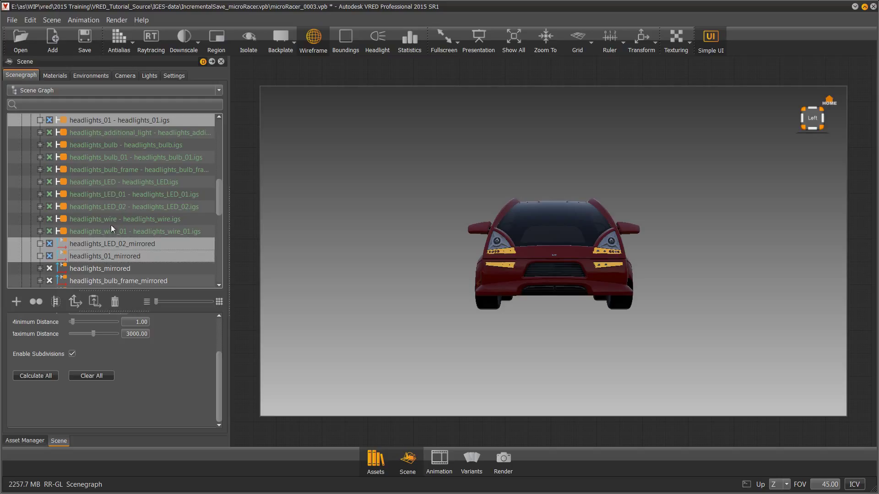
ctrl+click(105, 196)
click(249, 39)
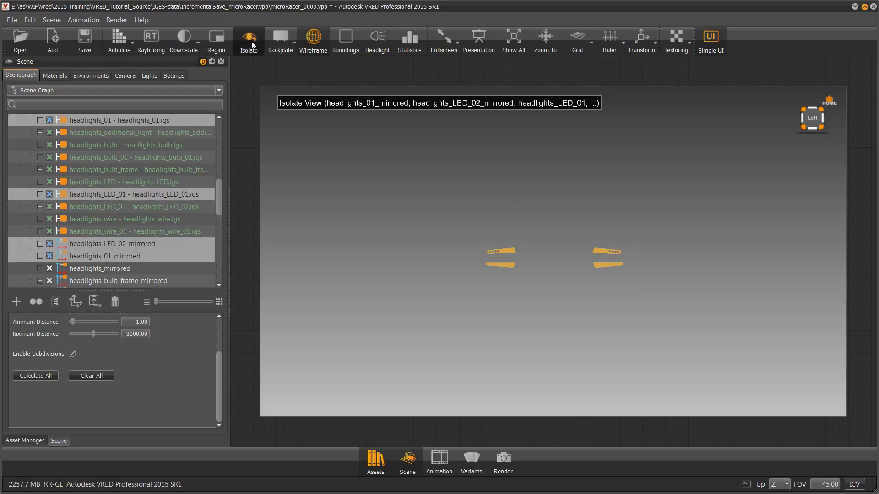
drag(424, 291, 678, 267)
Step: Move the trim parts into Light 1, exit Isolate, and activate Bumper Option 2
drag(218, 175, 218, 154)
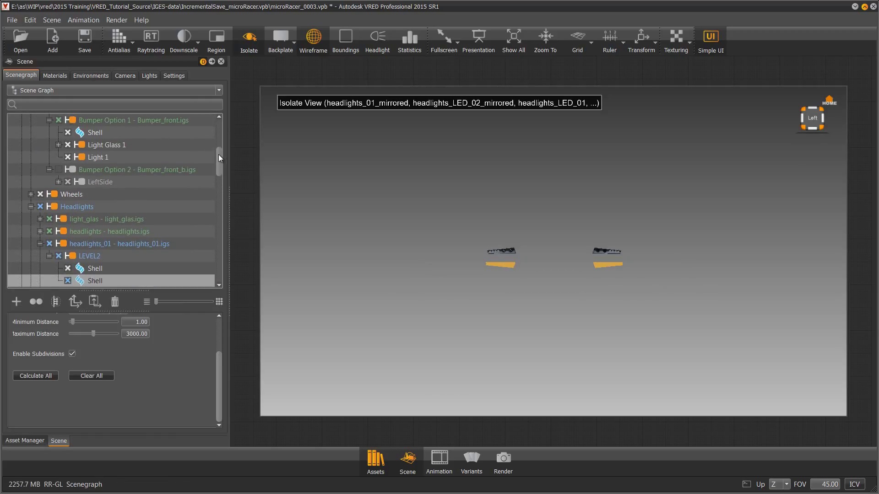
click(120, 159)
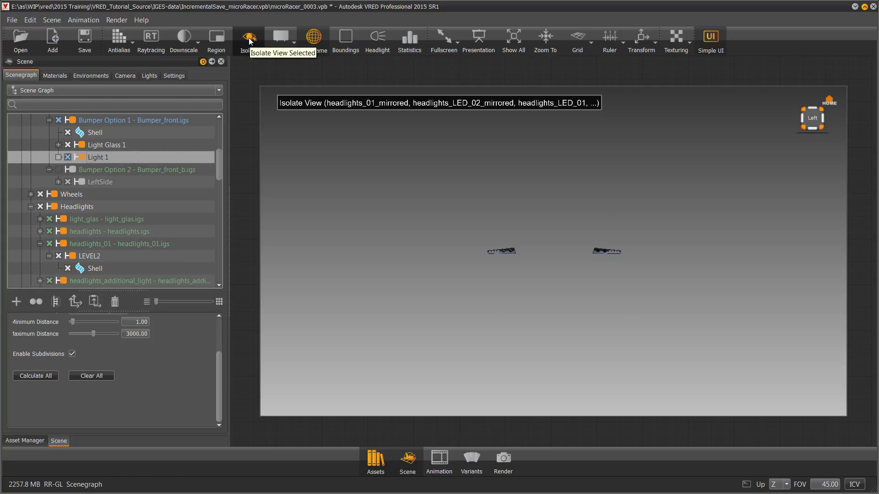
click(250, 41)
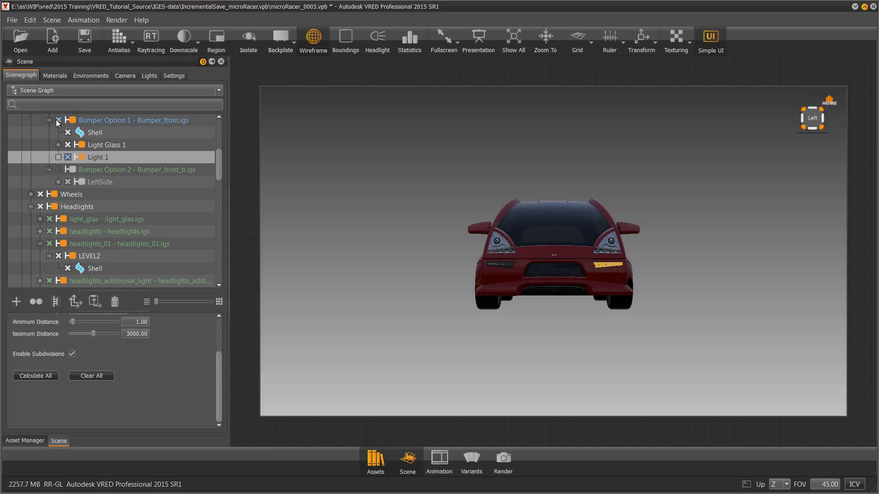
click(59, 170)
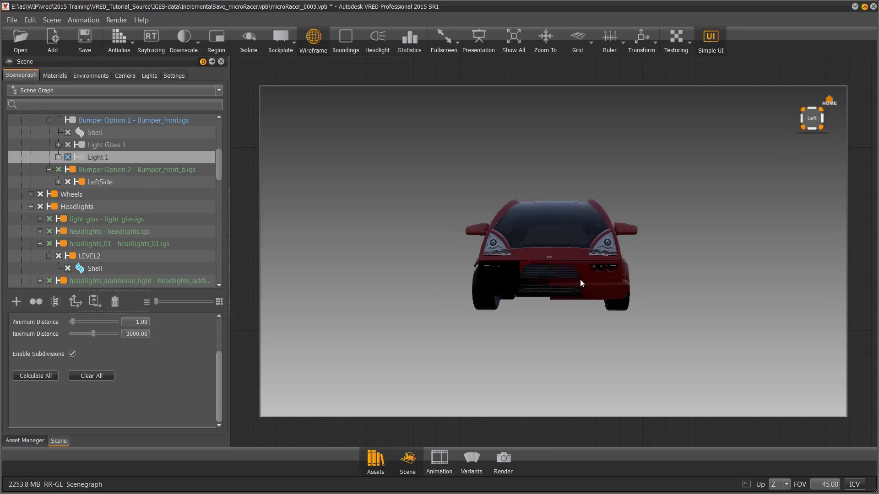
Step: Select headlights_additional_light, headlights_LED_02 and the bulb through headlights_mirrored parts
scroll(593, 283, up, 5)
ctrl+shift+click(654, 296)
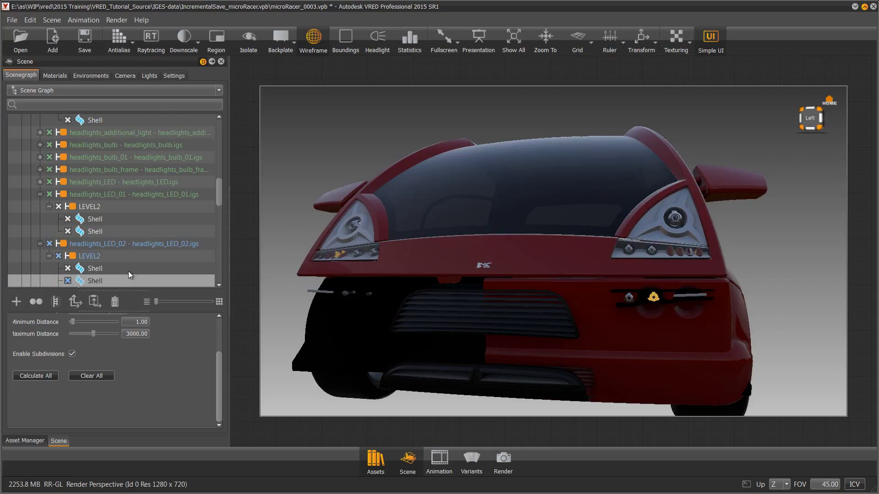
click(92, 245)
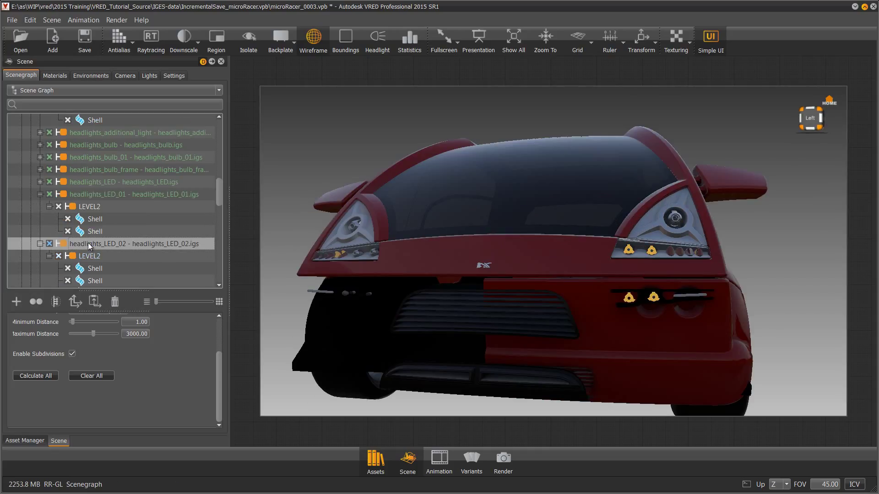
ctrl+shift+click(684, 297)
click(87, 131)
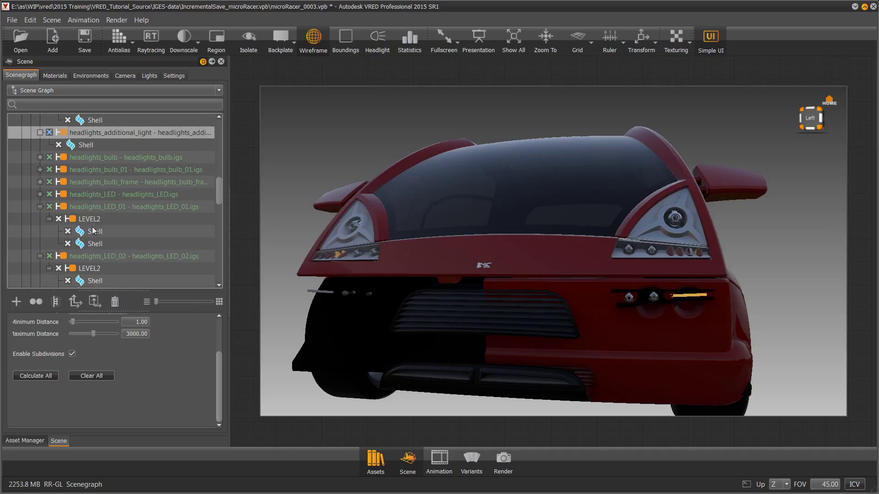
ctrl+click(84, 258)
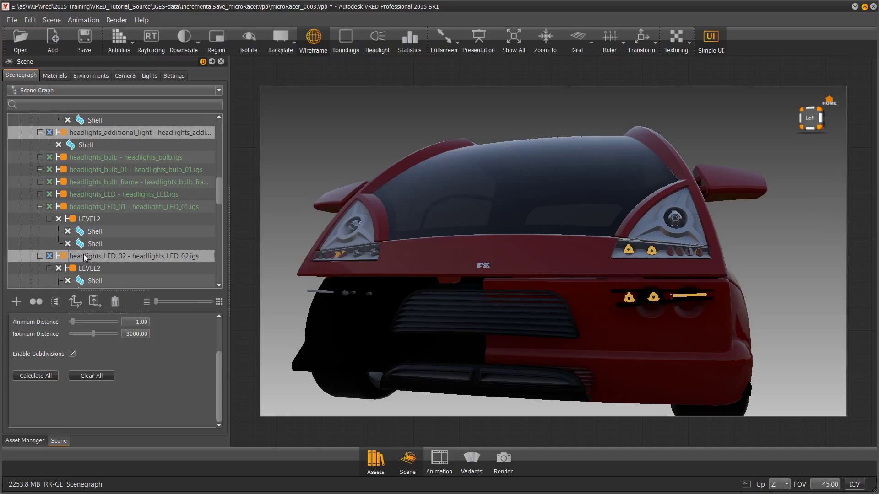
scroll(216, 228, down, 5)
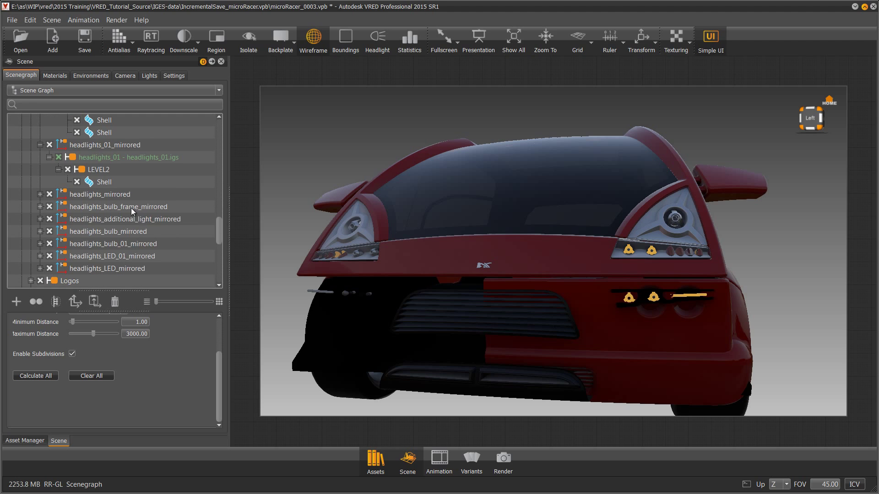
click(92, 207)
shift+drag(96, 195, 188, 221)
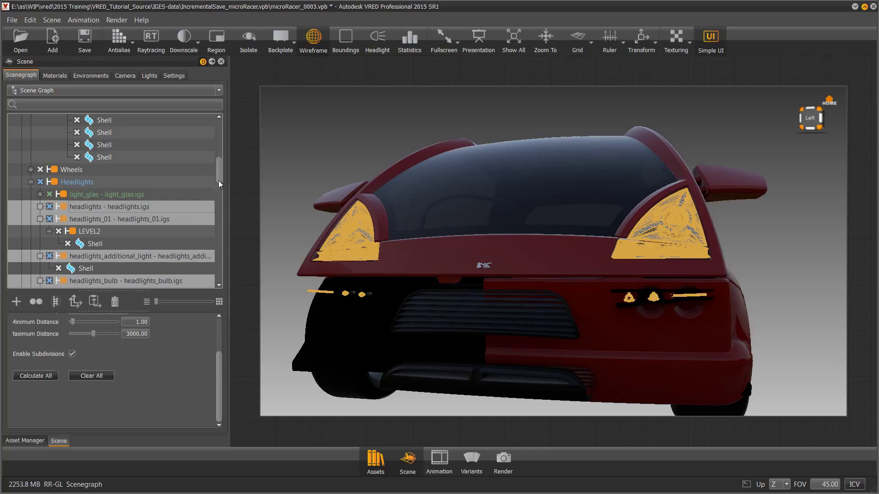
Step: Isolate the selected headlight parts to check them, then return to the full car
click(249, 38)
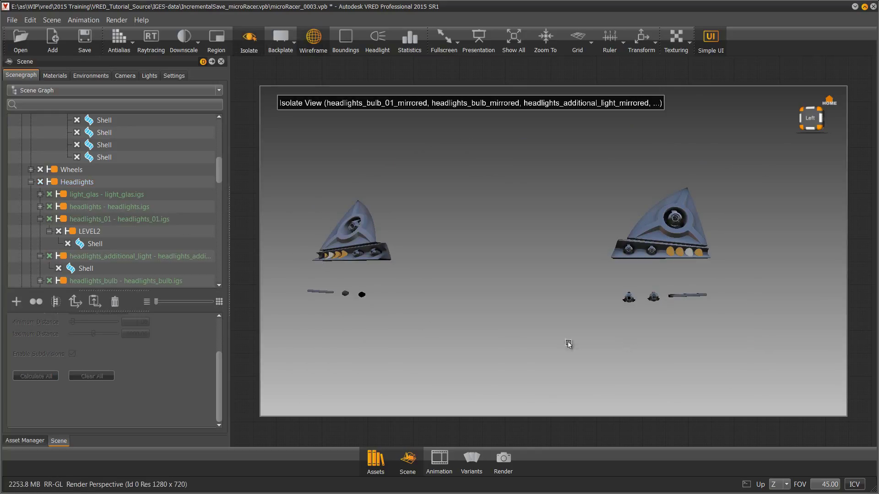
drag(285, 279, 285, 279)
scroll(89, 210, up, 10)
scroll(89, 210, down, 4)
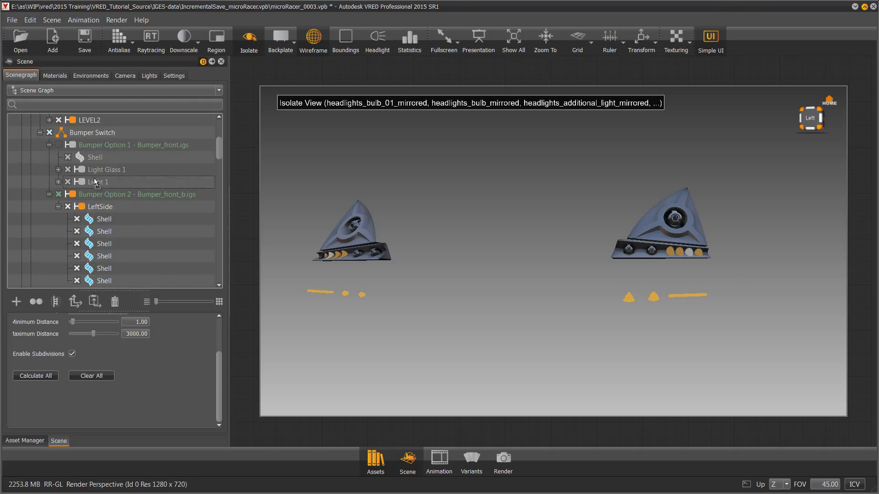
click(251, 41)
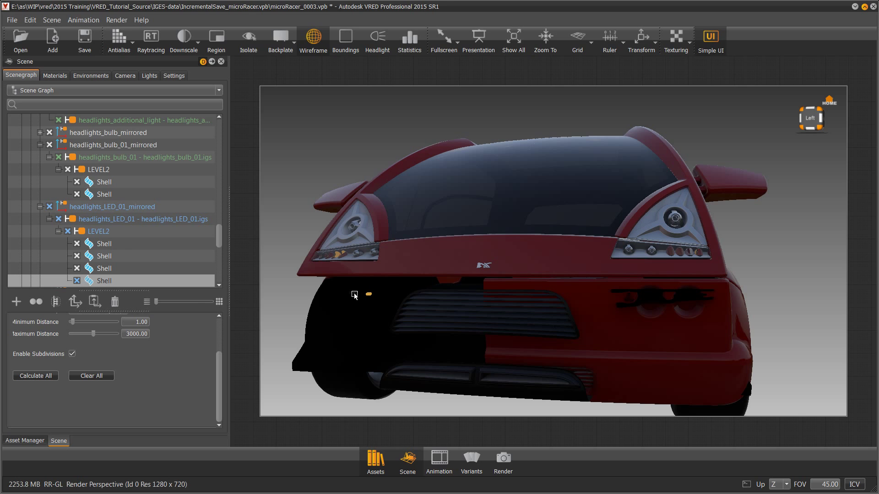
Step: Add another headlight shell, move the parts into Light 1, and view the front bumper closely
ctrl+click(117, 257)
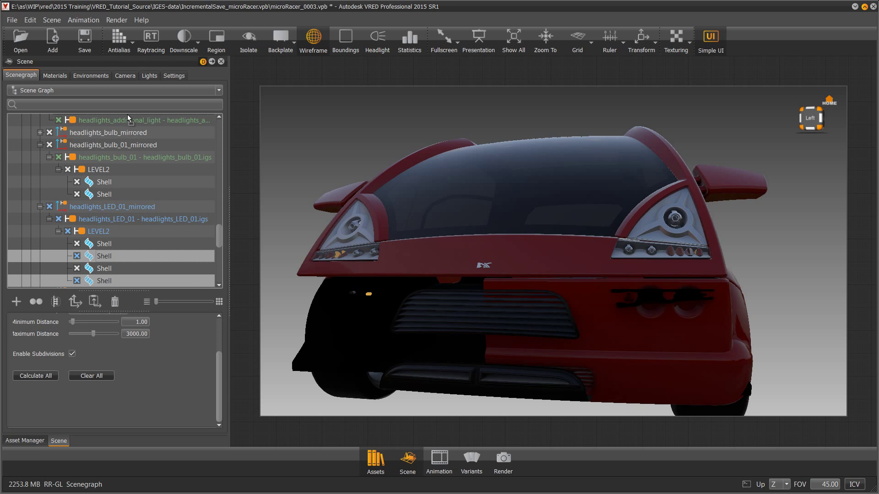
scroll(127, 115, up, 10)
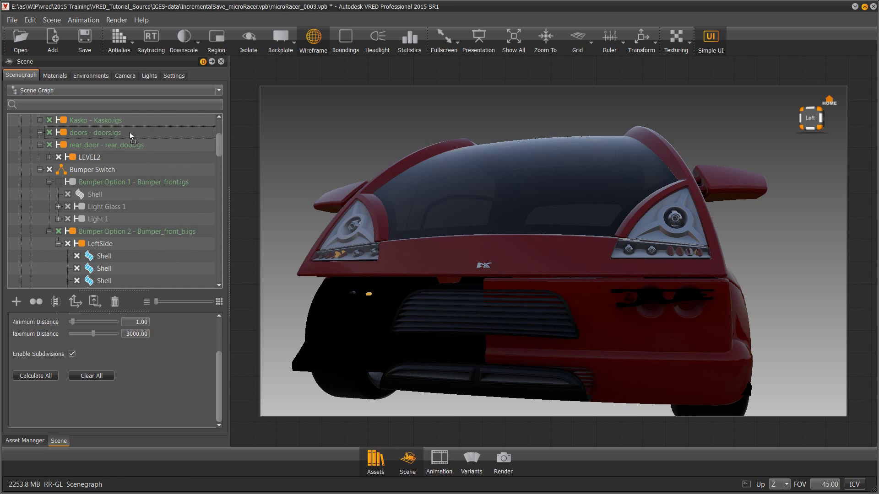
click(101, 218)
scroll(103, 219, up, 2)
drag(492, 316, 699, 275)
Step: Toggle between bumper options, collapse both option branches, and frame the front top grill
ctrl+shift+click(697, 277)
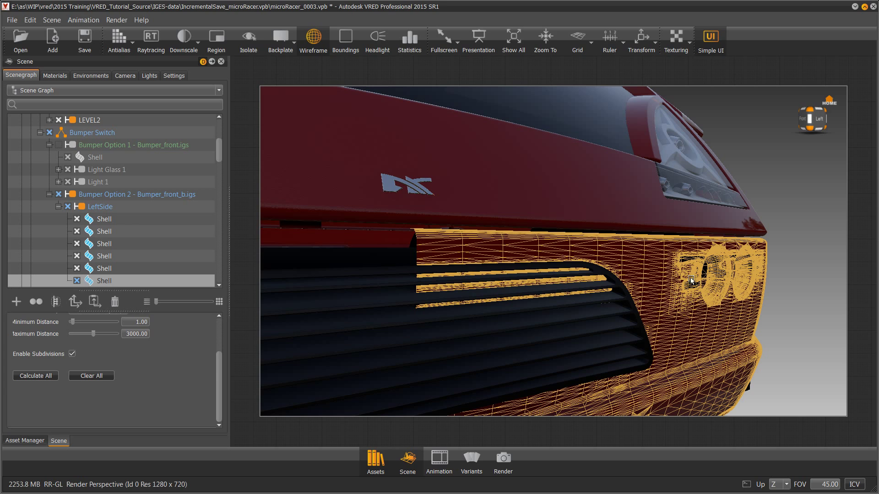
click(59, 144)
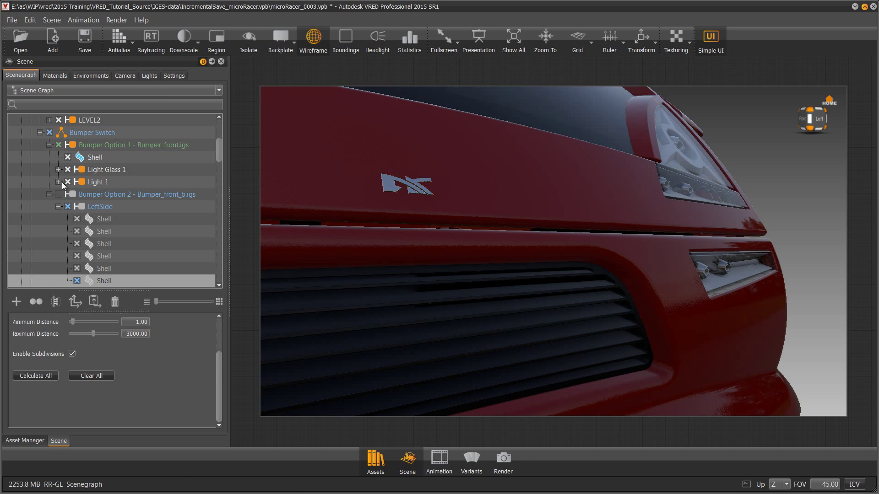
click(49, 194)
click(49, 146)
click(58, 157)
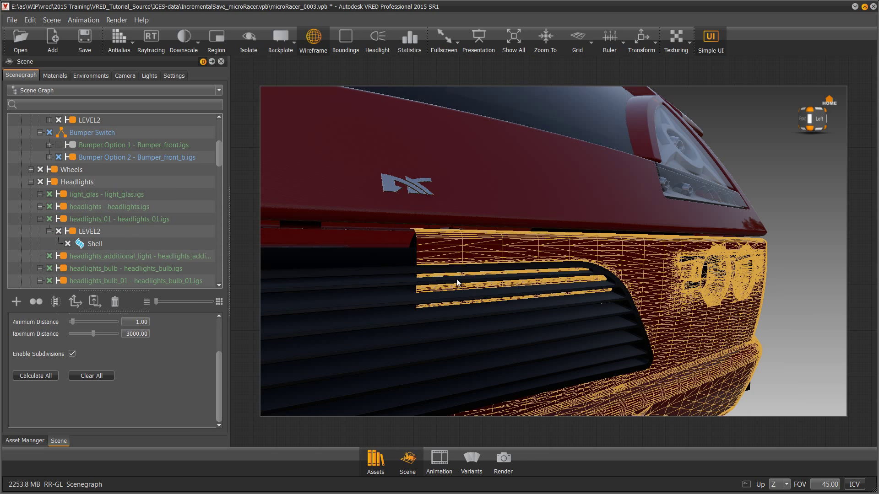
ctrl+shift+click(406, 295)
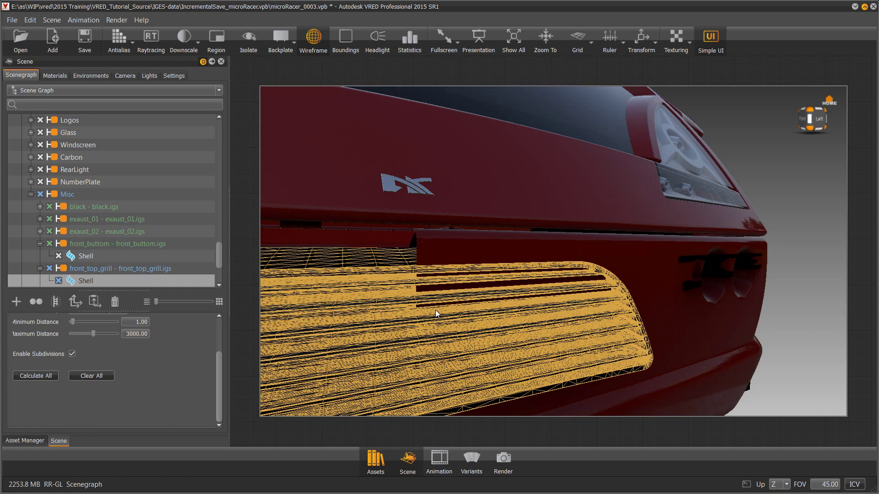
key(f)
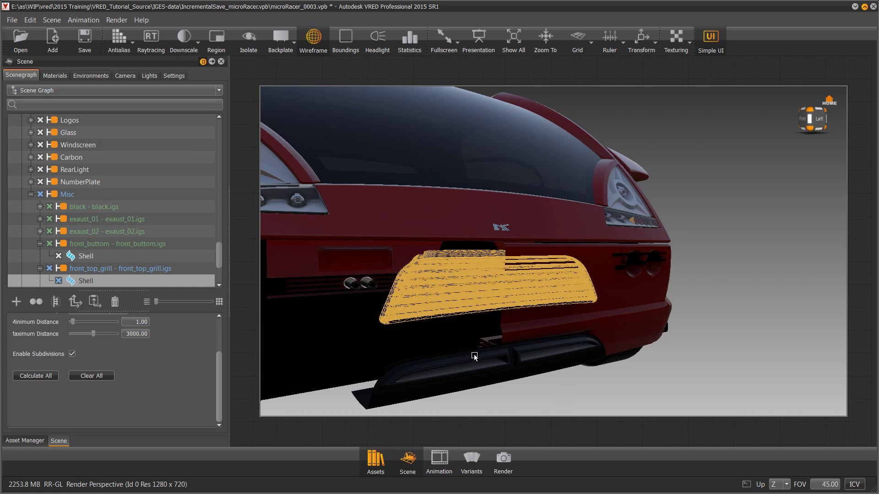
Step: Move front_buttom and front_top_grill into Bumper Option 1, then pick the Option 2 bumper
ctrl+shift+click(474, 353)
ctrl+click(98, 268)
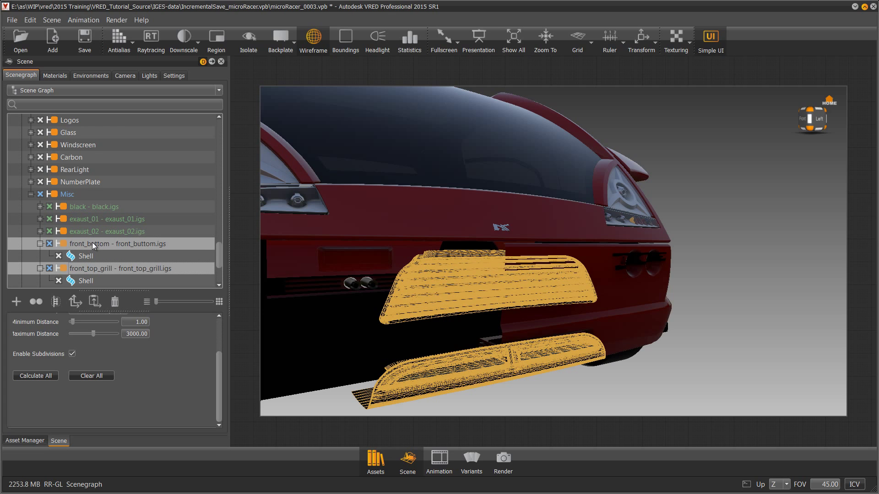
drag(92, 243, 111, 279)
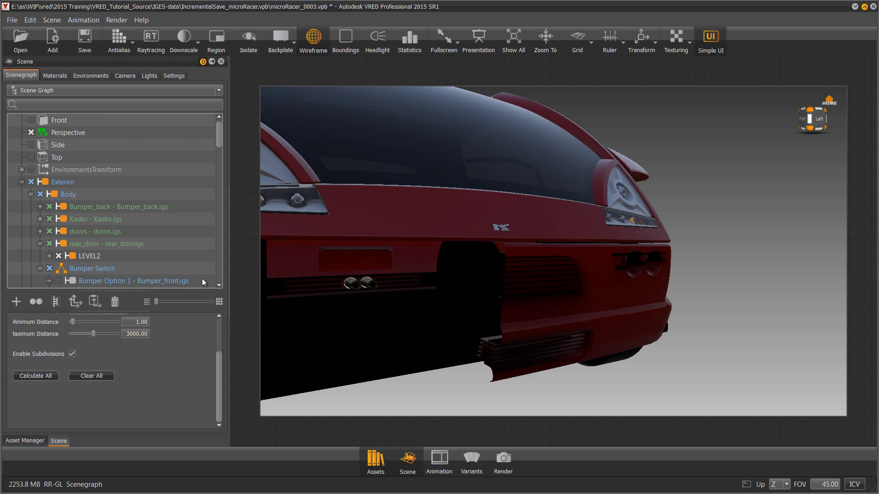
scroll(160, 276, down, 3)
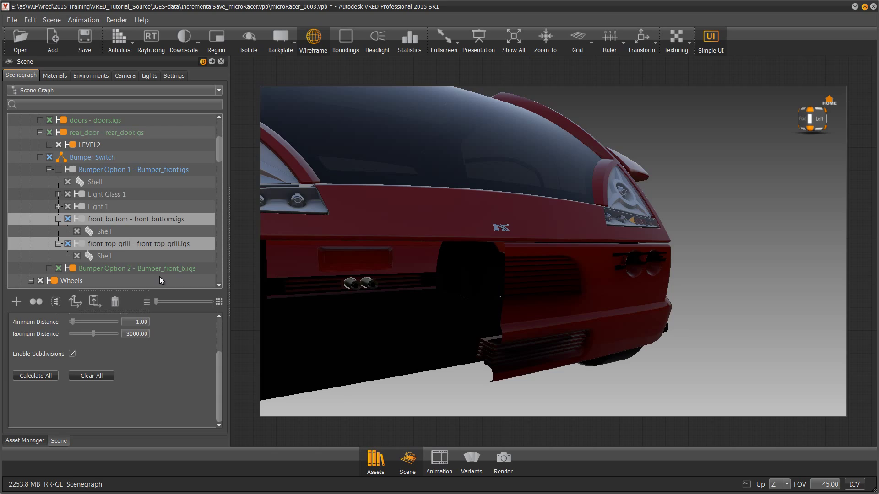
click(565, 259)
Step: In a left side view, select grille slats to find and select the LeftSide part
click(823, 119)
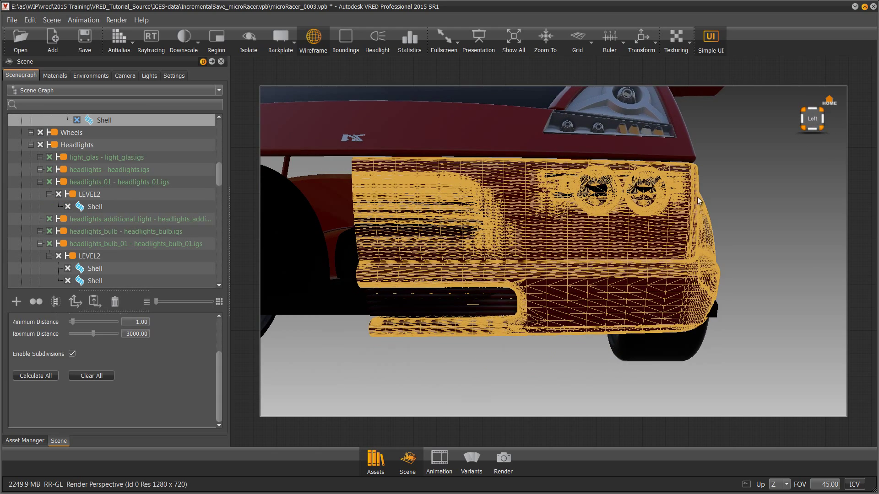
click(484, 300)
ctrl+click(499, 307)
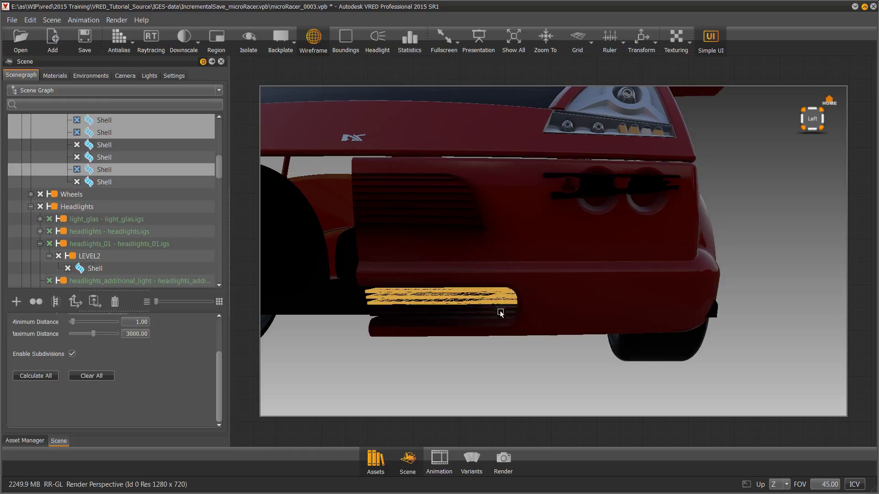
ctrl+click(496, 315)
drag(221, 174, 221, 167)
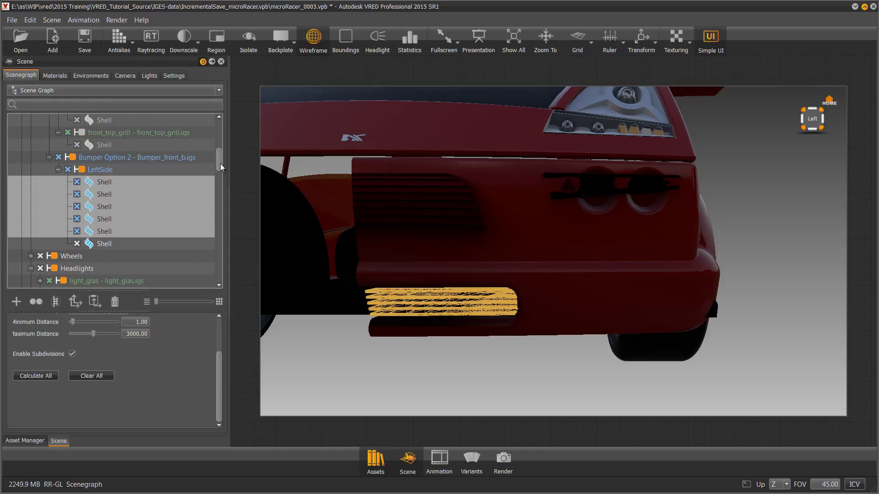
click(90, 170)
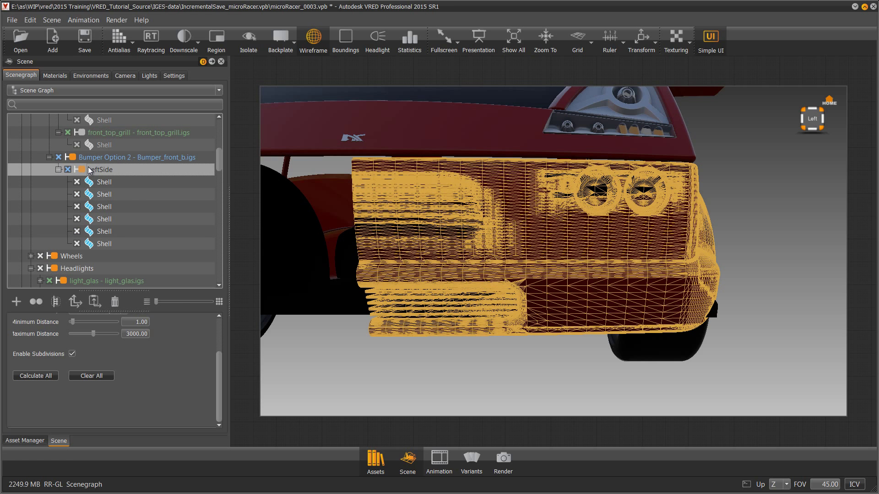
Step: Duplicate LeftSide with Mirror X and make Bumper Option 2 the active bumper
right_click(101, 170)
mouse_move(137, 190)
mouse_move(321, 326)
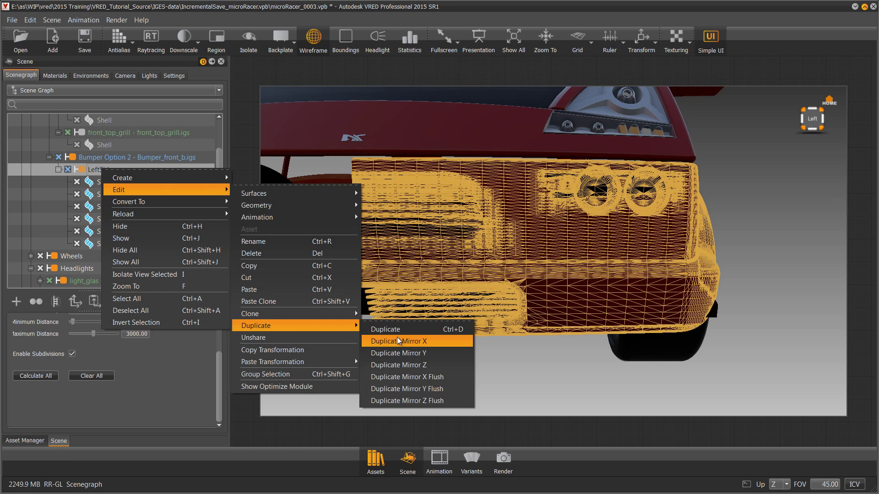
click(399, 335)
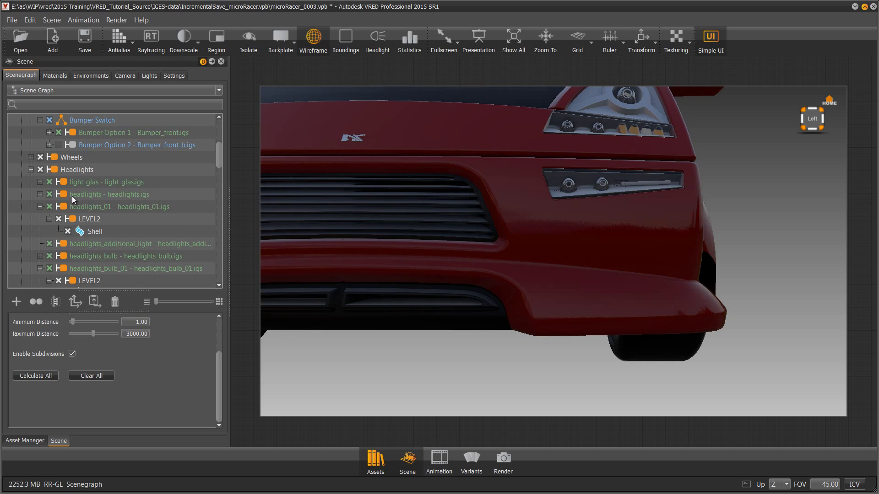
click(89, 144)
click(59, 145)
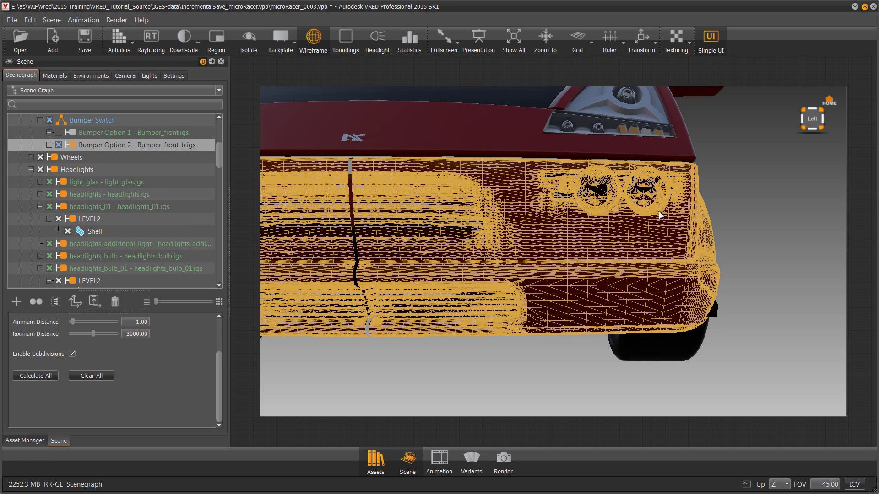
drag(528, 148, 470, 204)
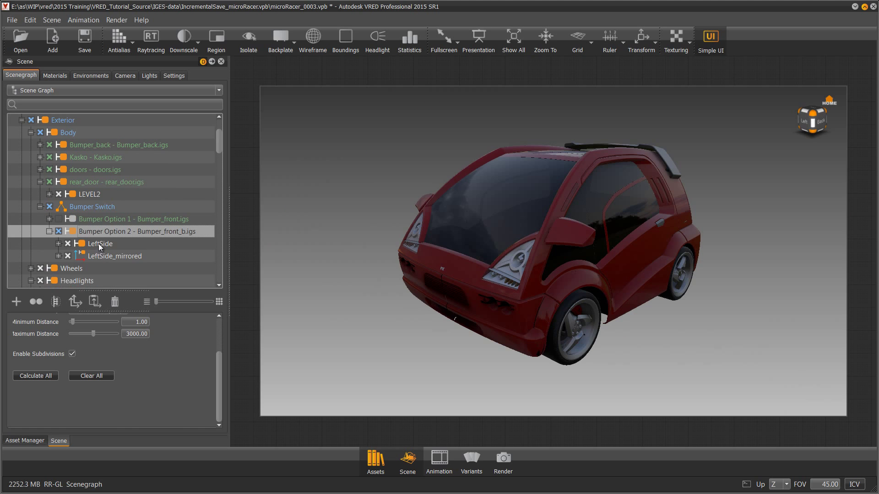
Step: Turn on wireframe and select all parts inside Bumper Option 1
key(ctrl+w)
drag(104, 246, 72, 278)
scroll(131, 274, down, 2)
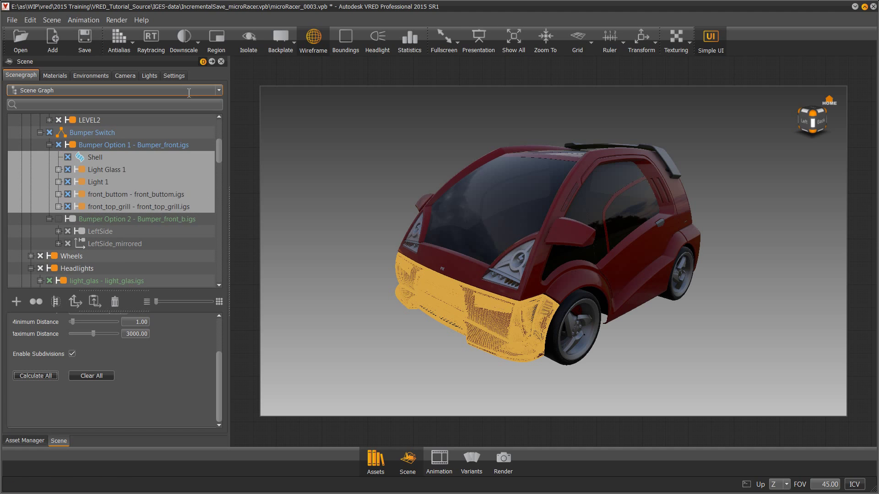
scroll(182, 157, up, 4)
Step: Show the forest environment and calculate occlusion for the whole scene
click(31, 182)
click(36, 376)
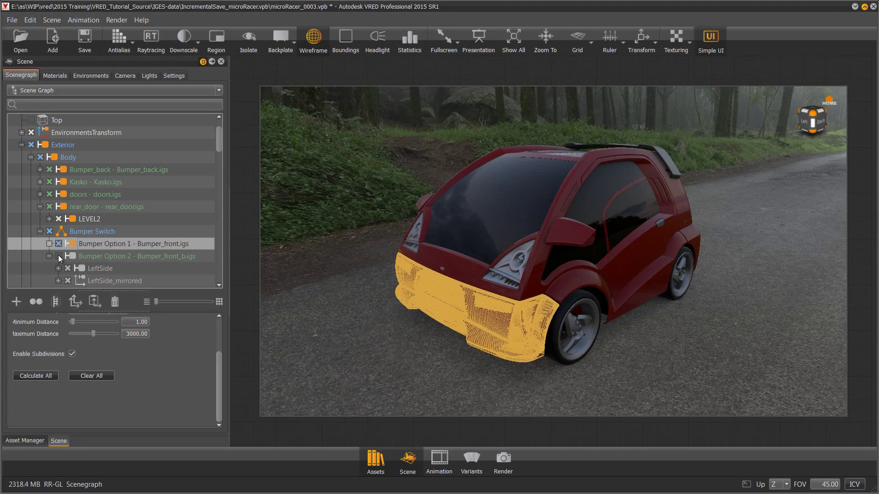
click(103, 256)
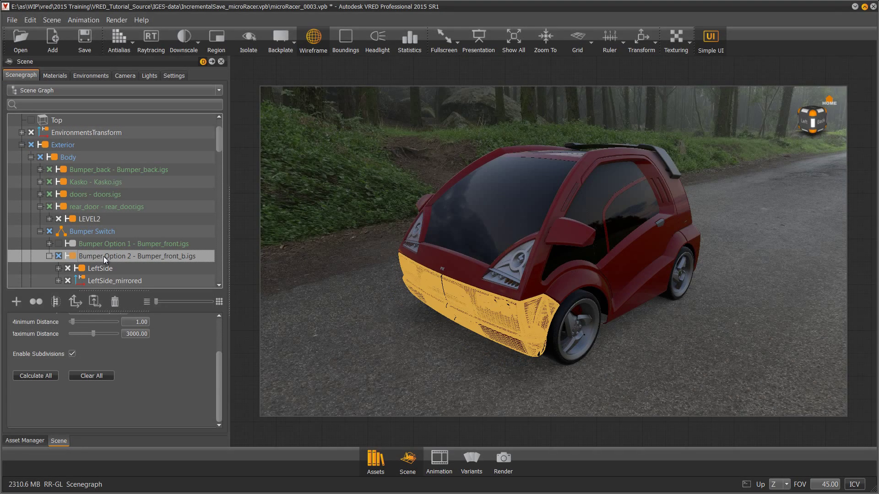
click(36, 376)
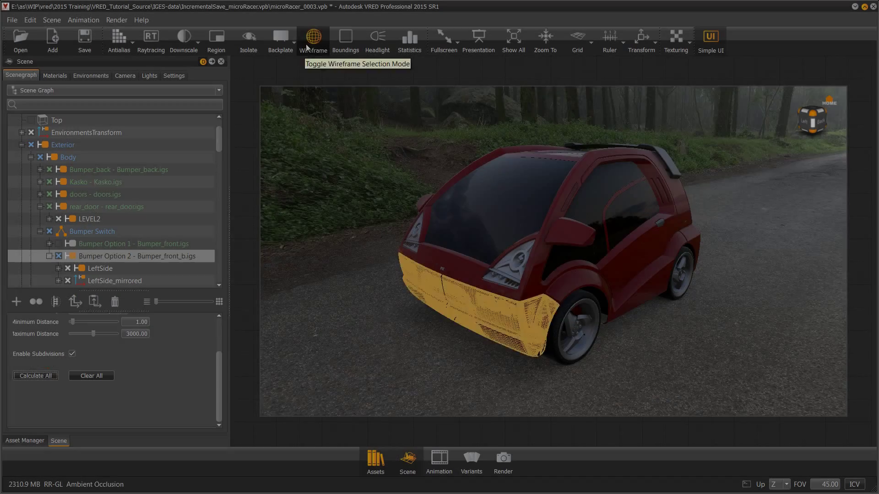
Step: Turn off wireframe and make Bumper Option 1 the active bumper again
click(314, 37)
drag(502, 284, 372, 285)
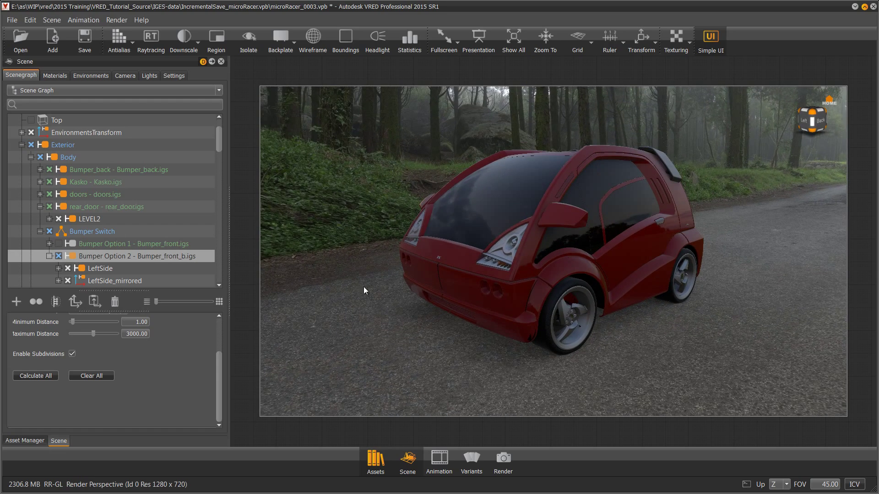
click(59, 244)
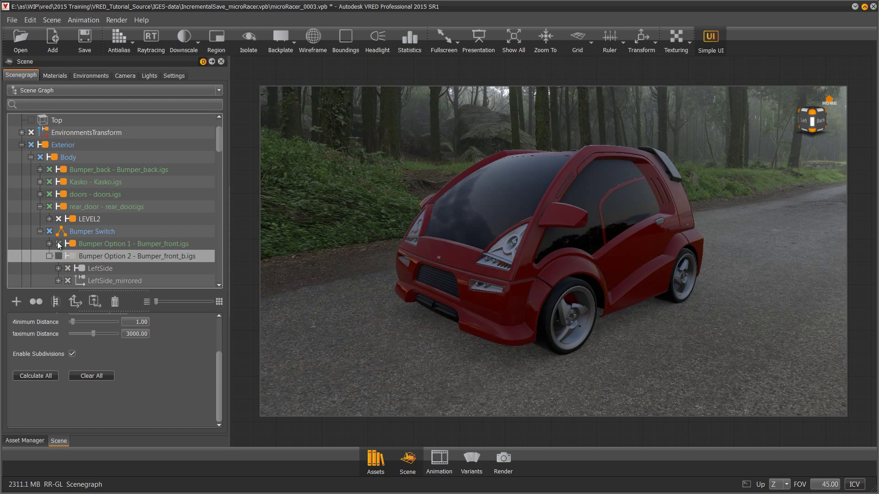